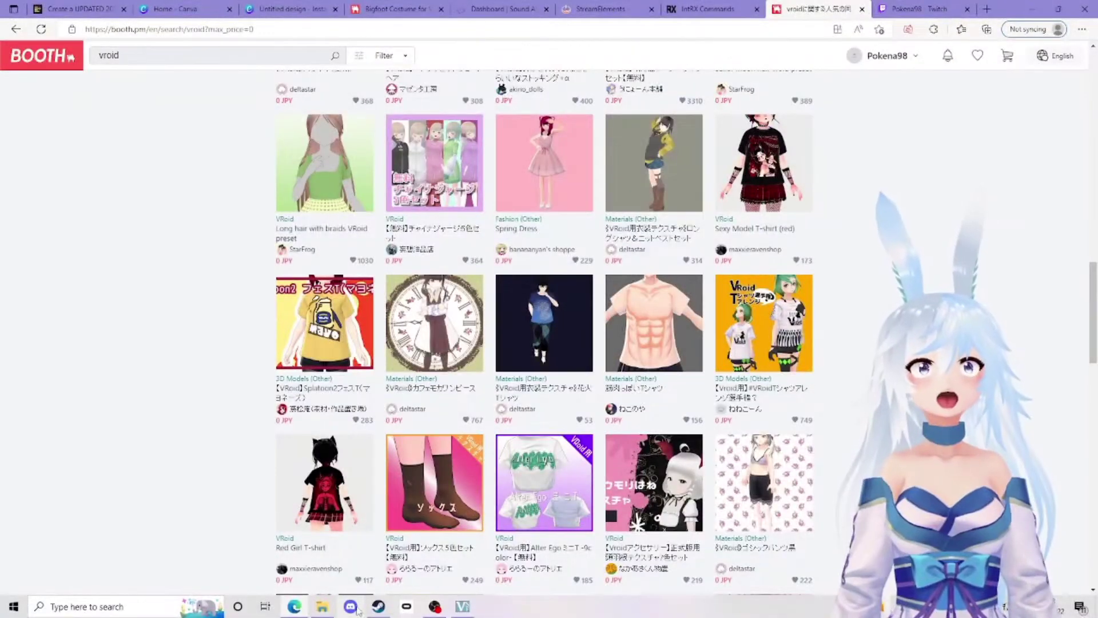
Launch VRoid Studio v1.12.0 with Use Now on its Steam store page
left_click(378, 606)
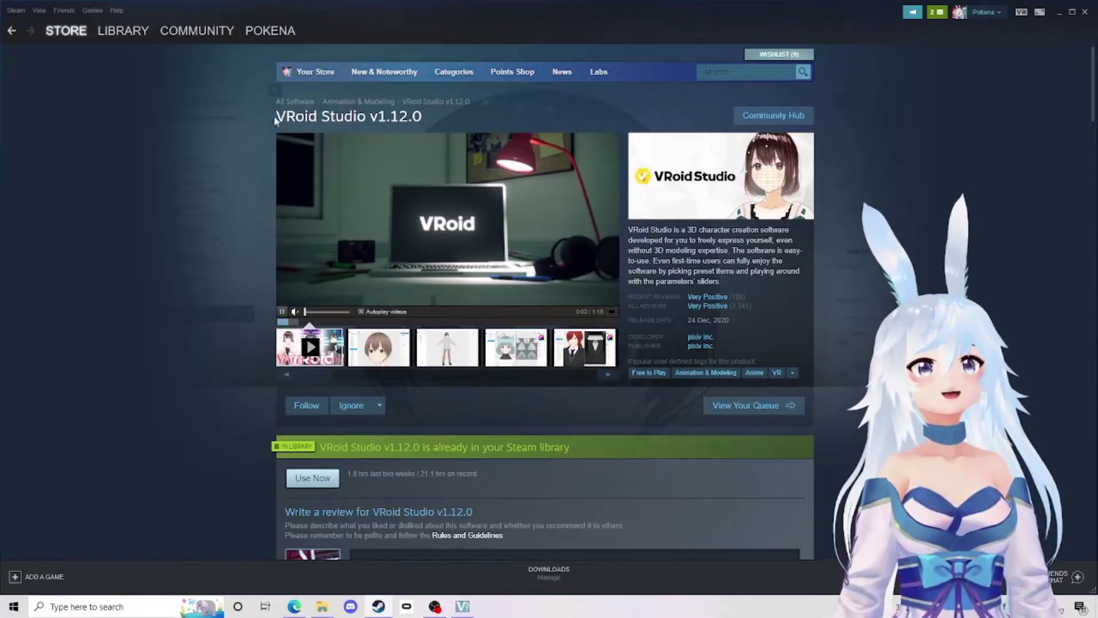
left_click_drag(278, 119, 366, 119)
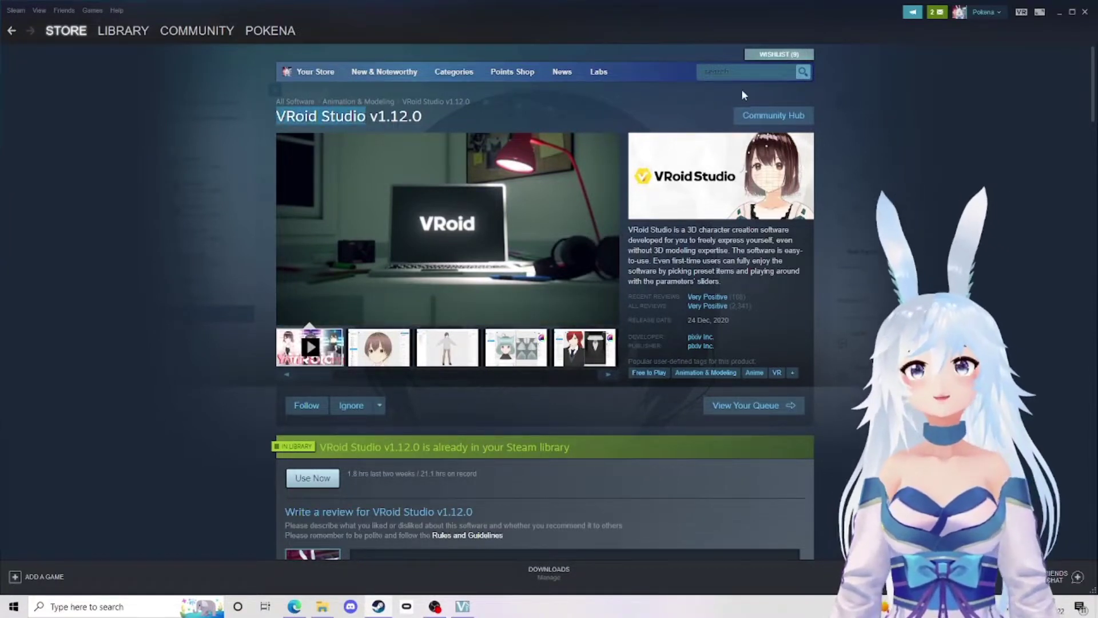
left_click(878, 147)
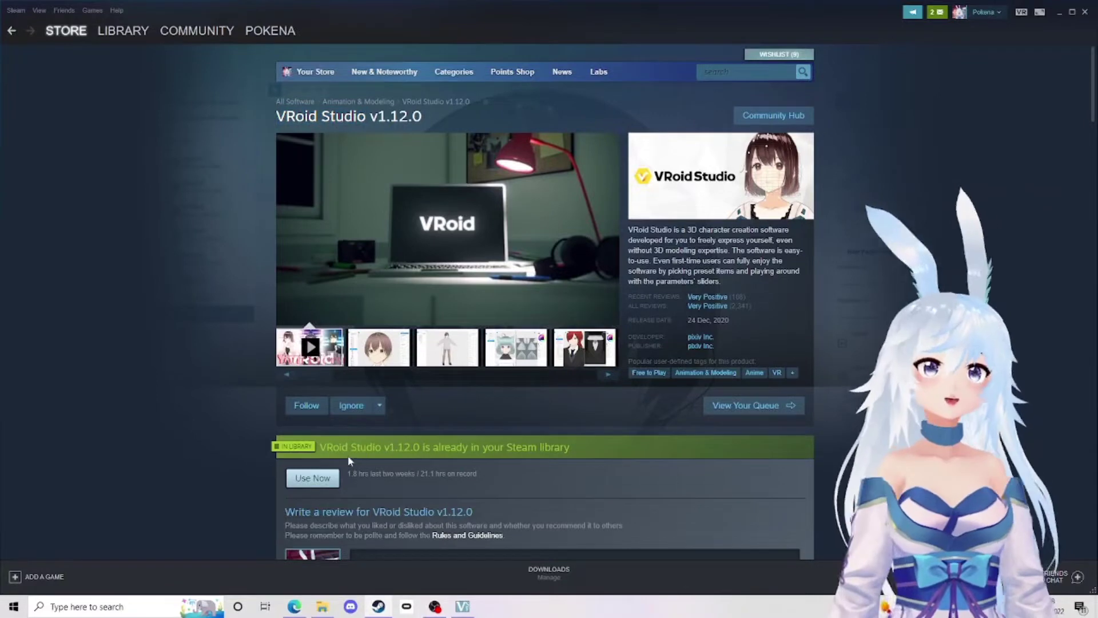
left_click(309, 478)
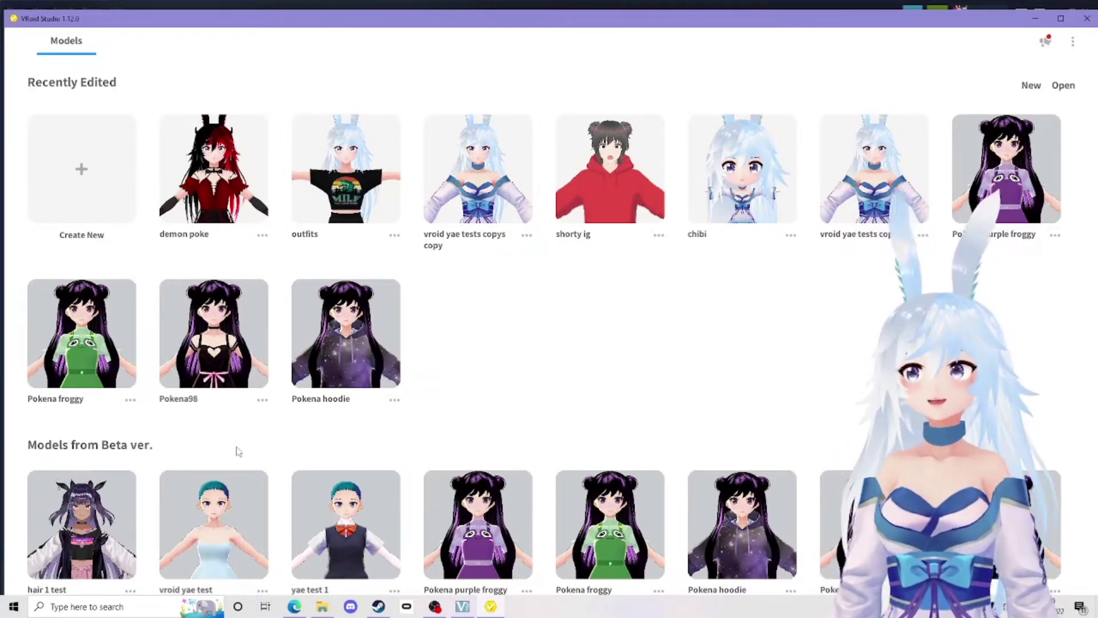
Create a new model from the Fem base body
left_click(87, 182)
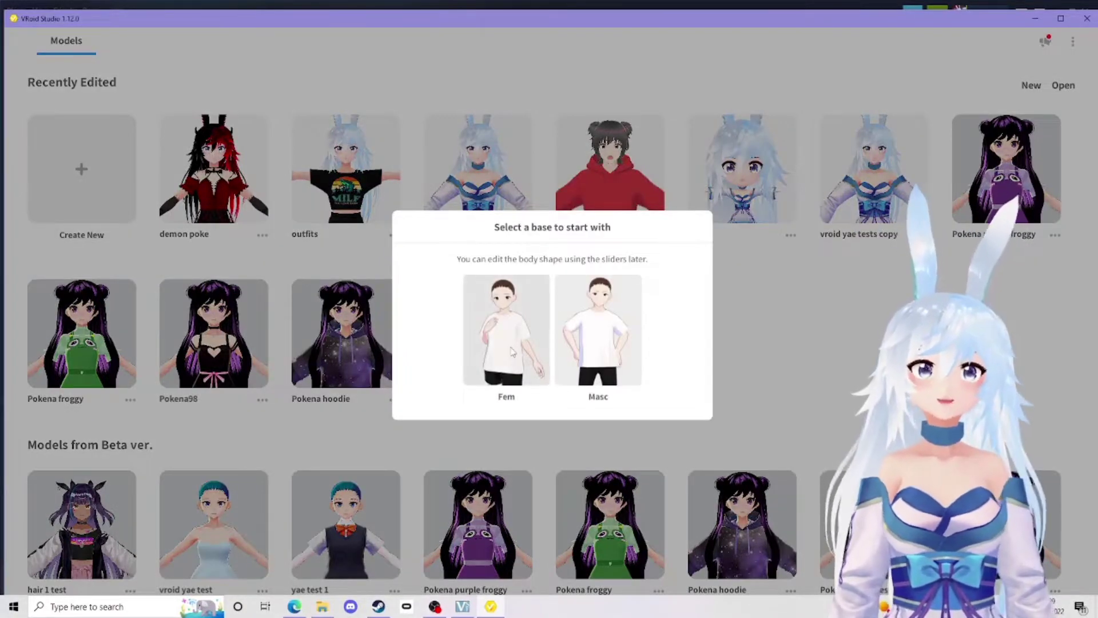
left_click(516, 328)
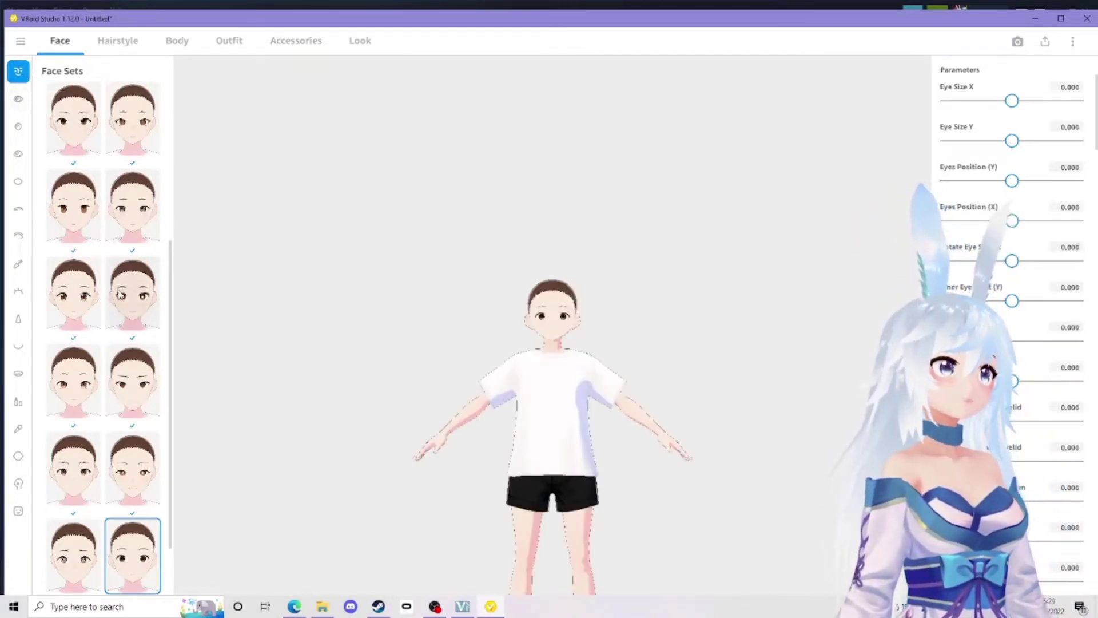
Apply the third-row left face set to the model
scroll(117, 288, "down", 2)
scroll(128, 322, "up", 1)
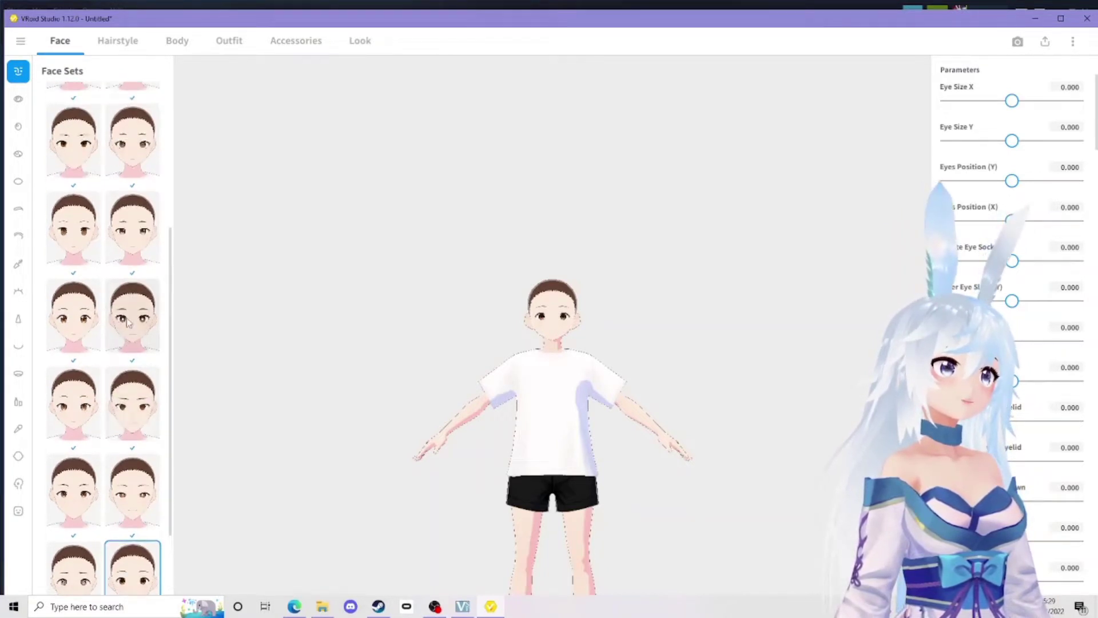
left_click(77, 330)
scroll(559, 327, "up", 5)
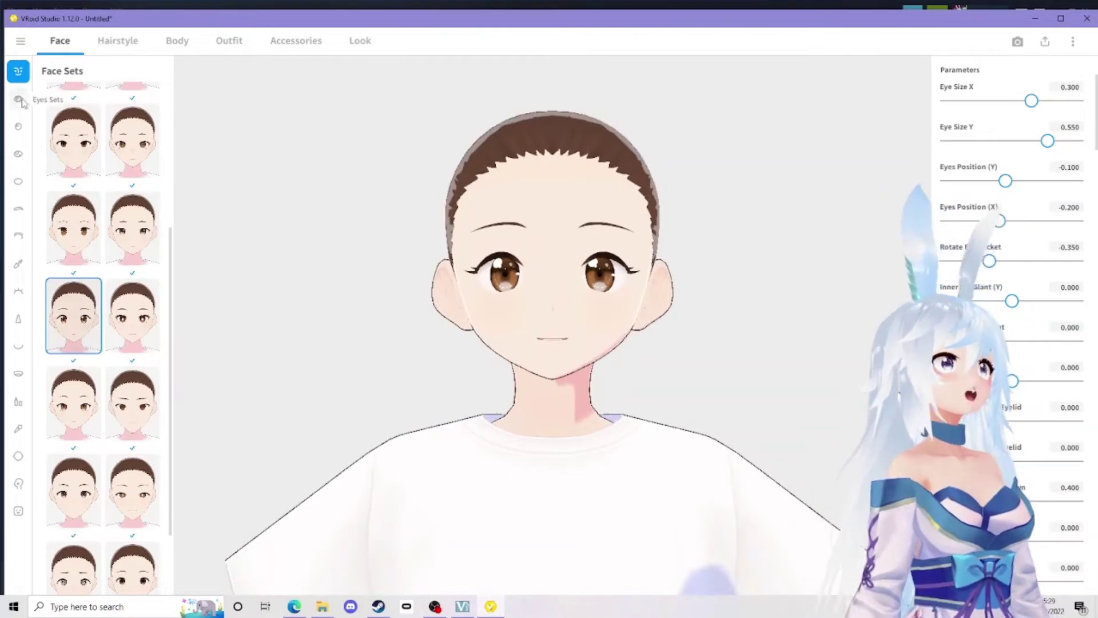
Try several eye presets, ending on the third-row left one with Eye Size Y 0.800
left_click(19, 99)
left_click(70, 127)
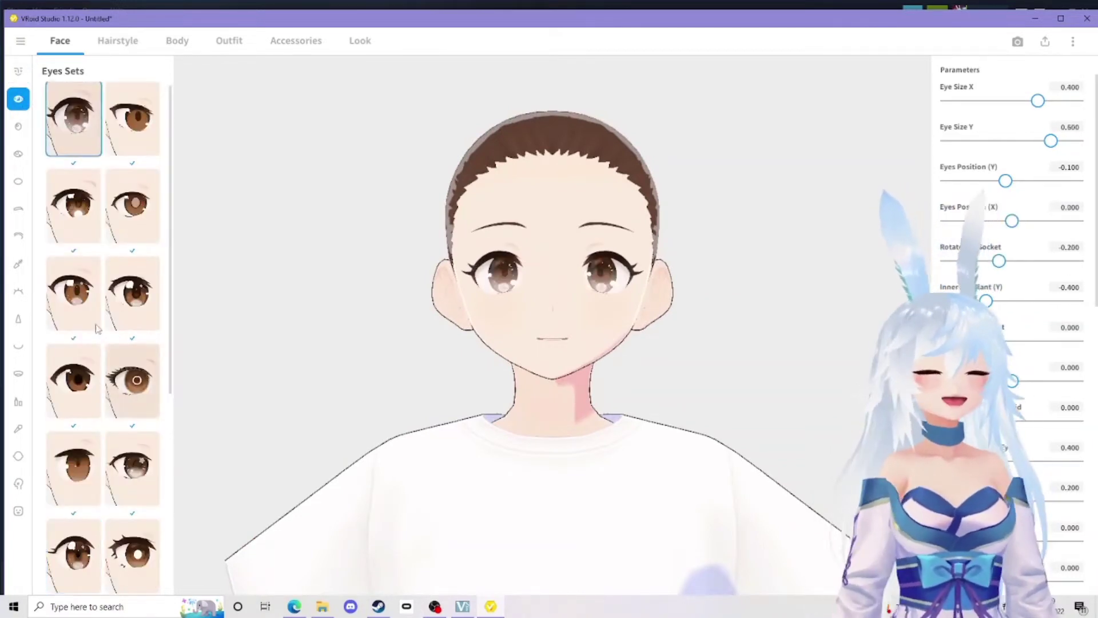
left_click(133, 292)
scroll(143, 424, "down", 3)
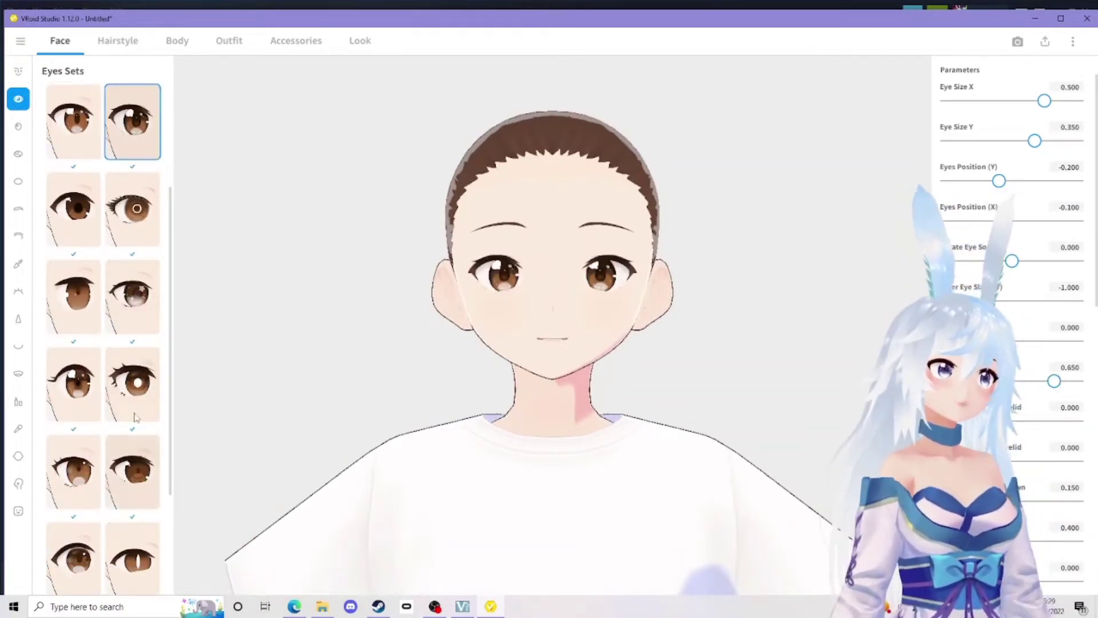
left_click(131, 398)
scroll(123, 397, "down", 3)
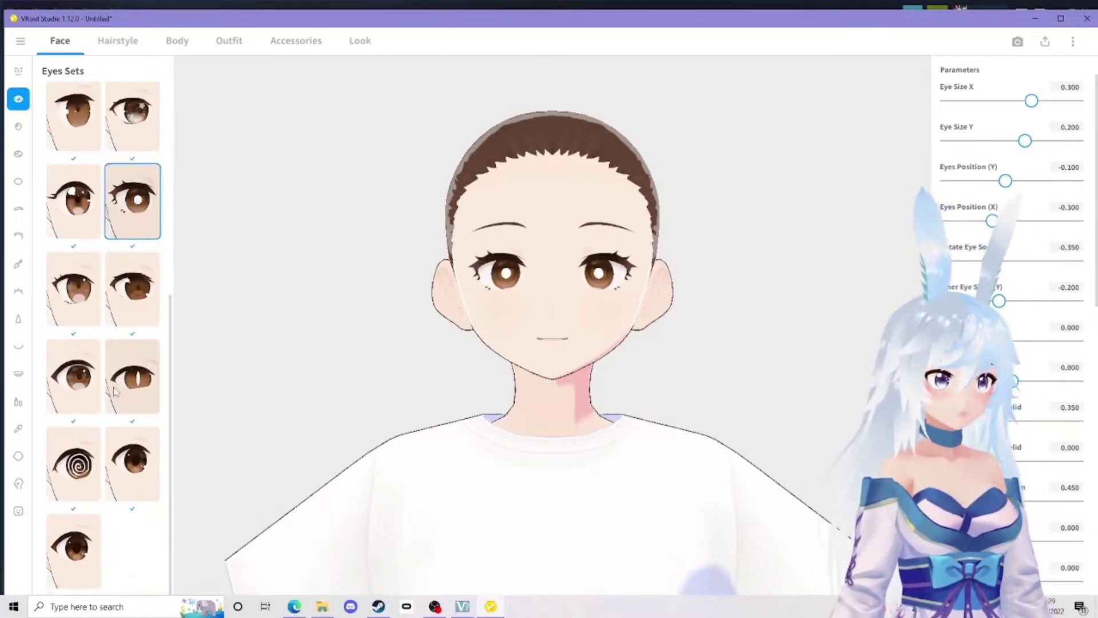
left_click(73, 289)
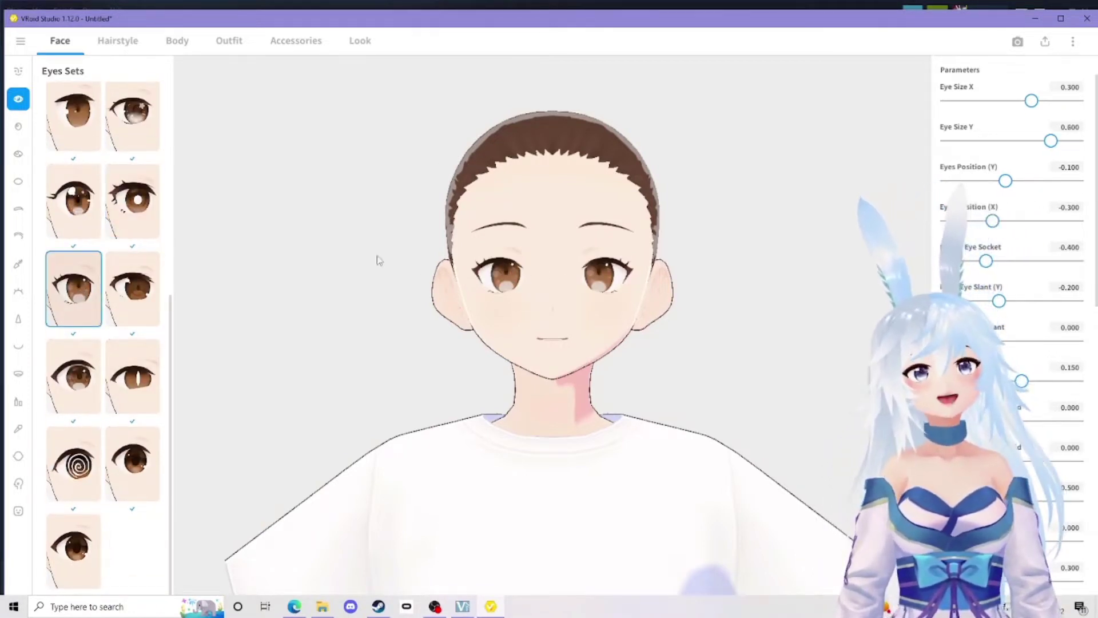
Give the model a custom purple iris texture
left_click(19, 127)
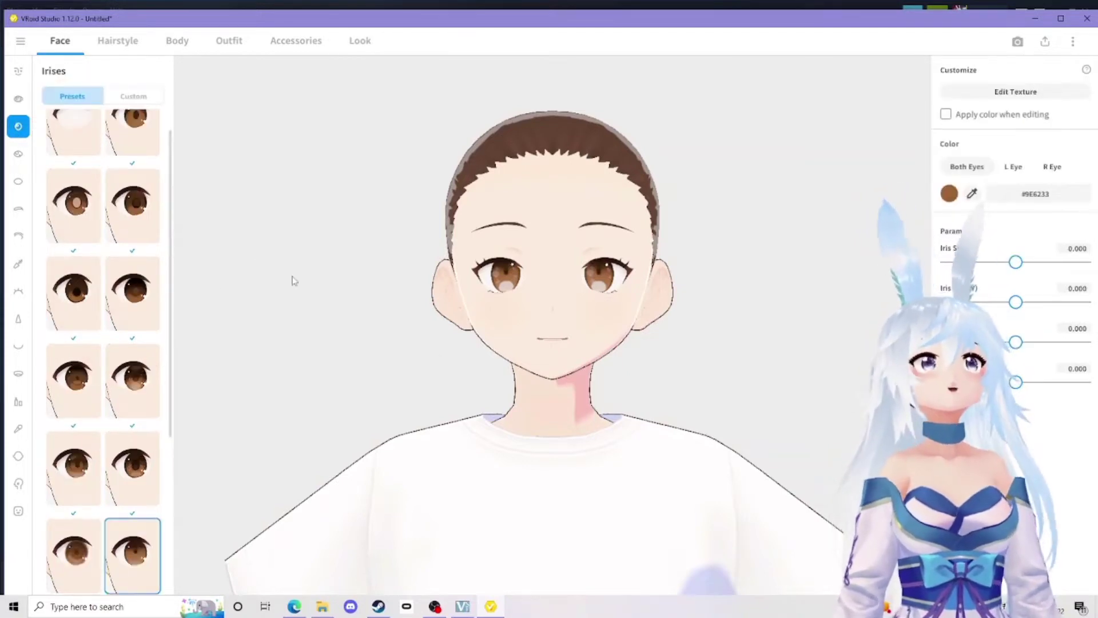
left_click(139, 390)
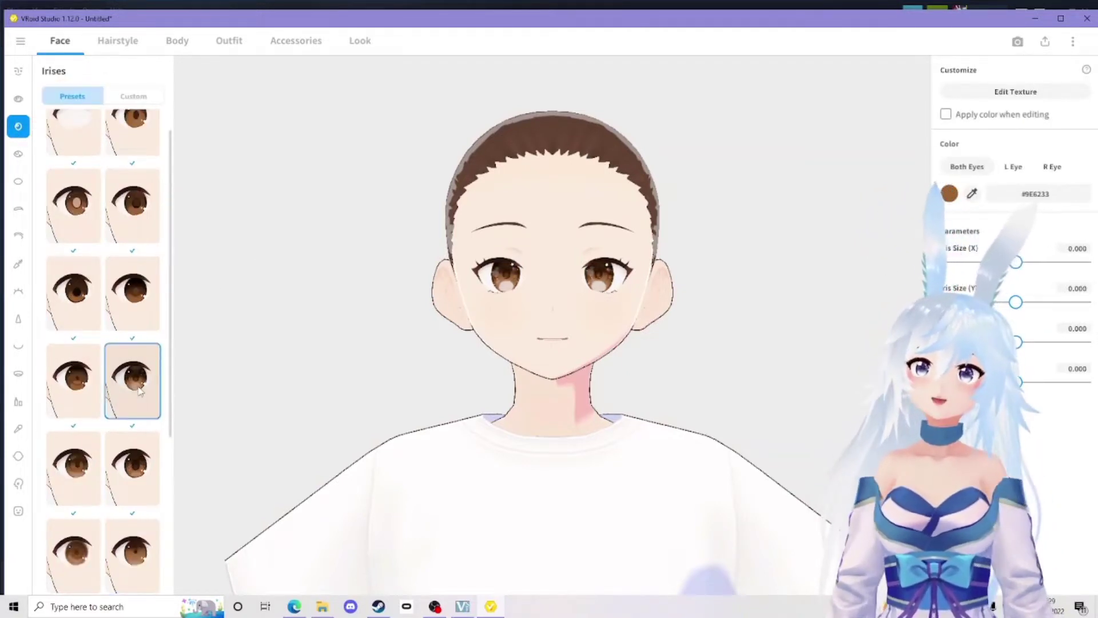
left_click(132, 97)
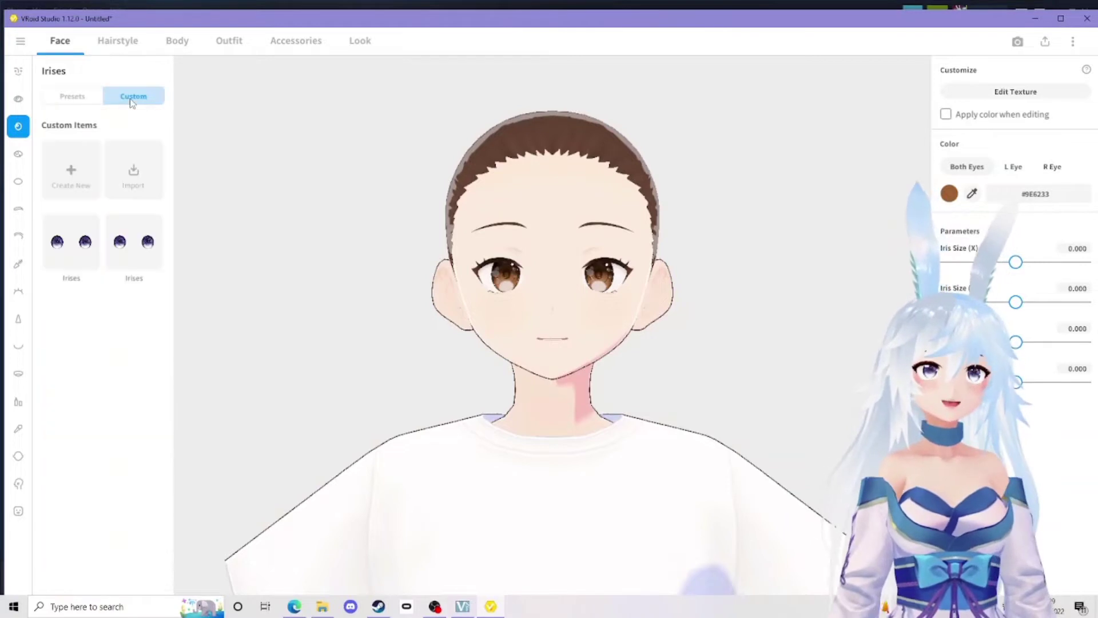
left_click(88, 256)
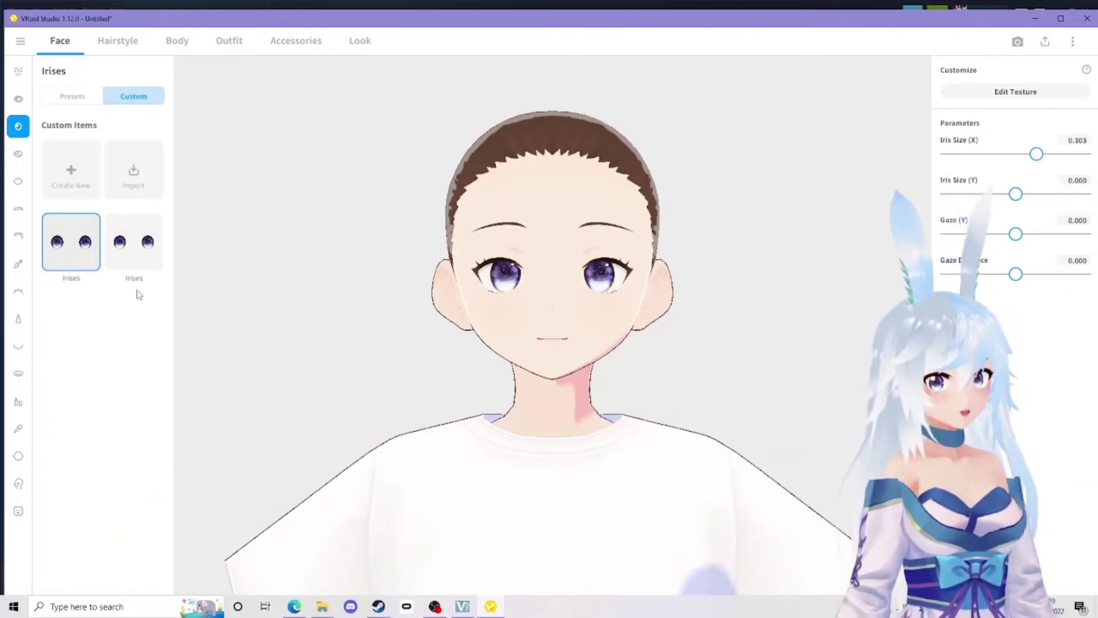
left_click(144, 252)
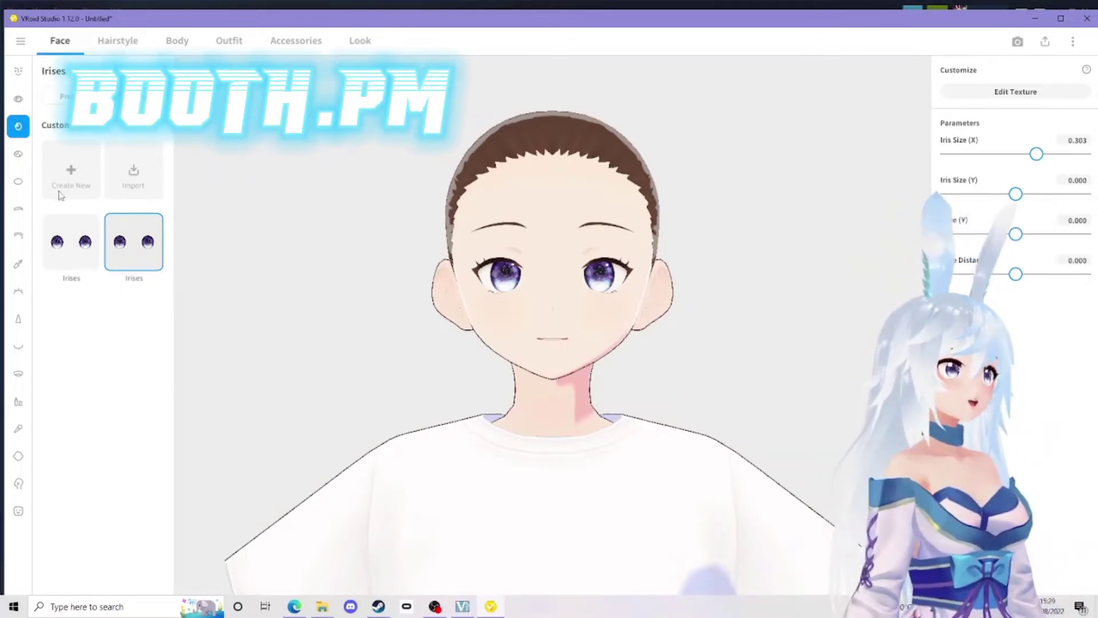
Browse the Lips, Skin and Cheeks presets, including the custom cheek textures
left_click(19, 404)
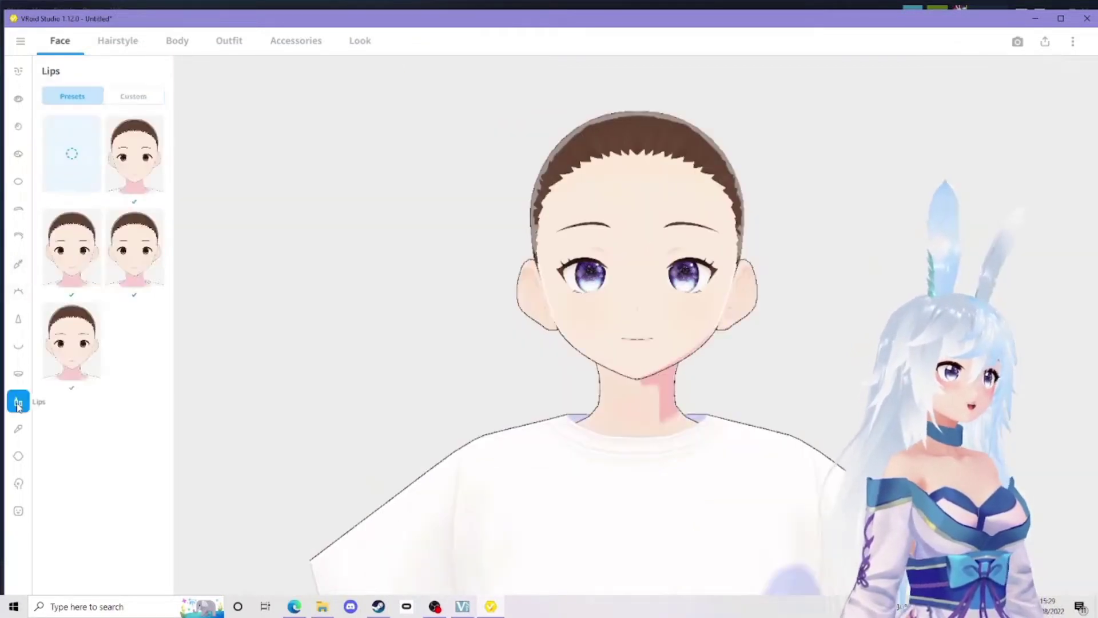
left_click(25, 458)
left_click(20, 430)
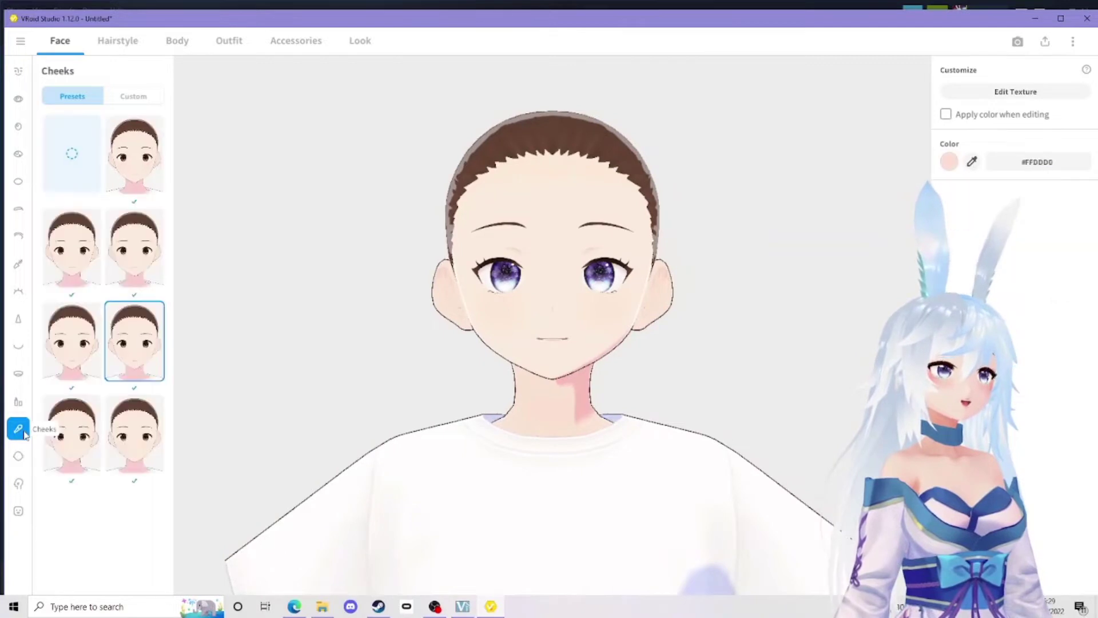
left_click(151, 96)
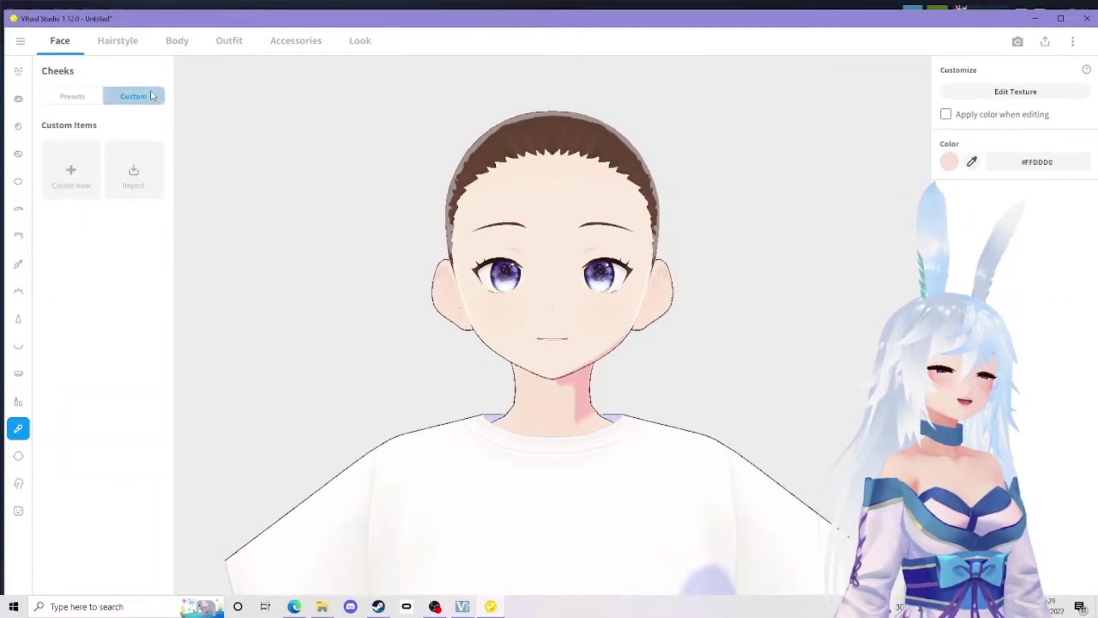
Try red and blue face paints, then settle on the cheek bandage face paint
left_click(18, 484)
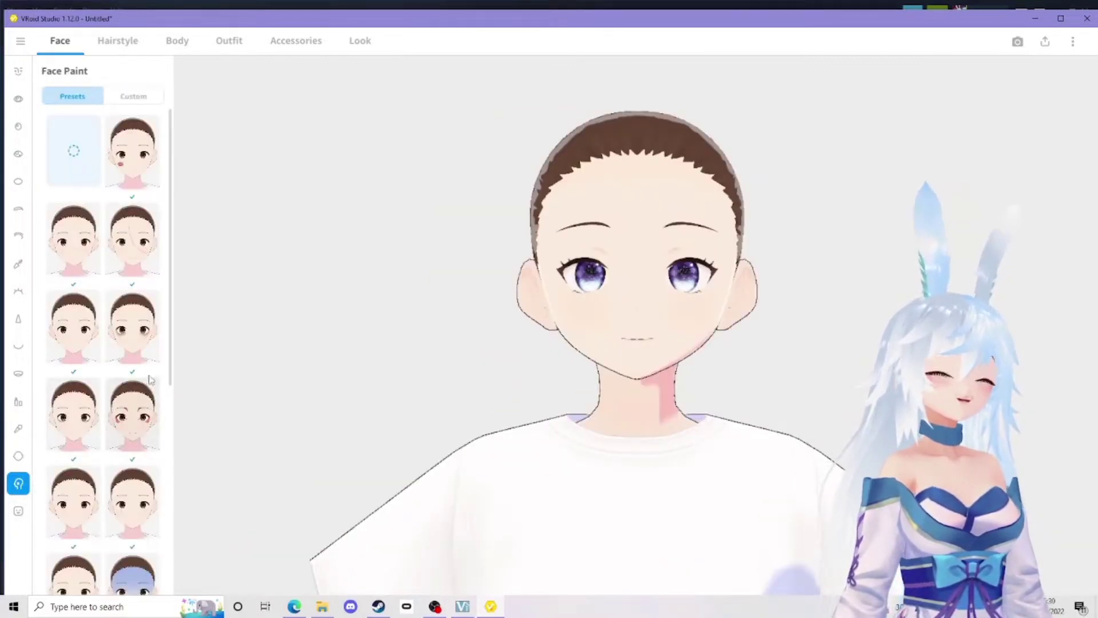
scroll(149, 380, "down", 2)
left_click(134, 329)
scroll(109, 458, "down", 2)
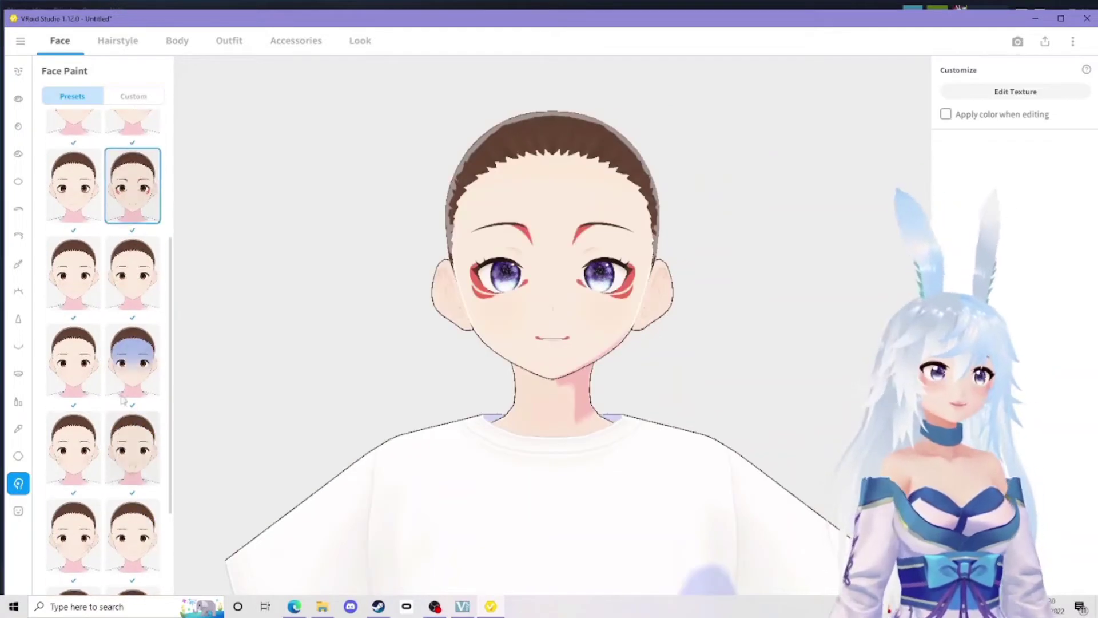
left_click(123, 377)
scroll(121, 401, "down", 2)
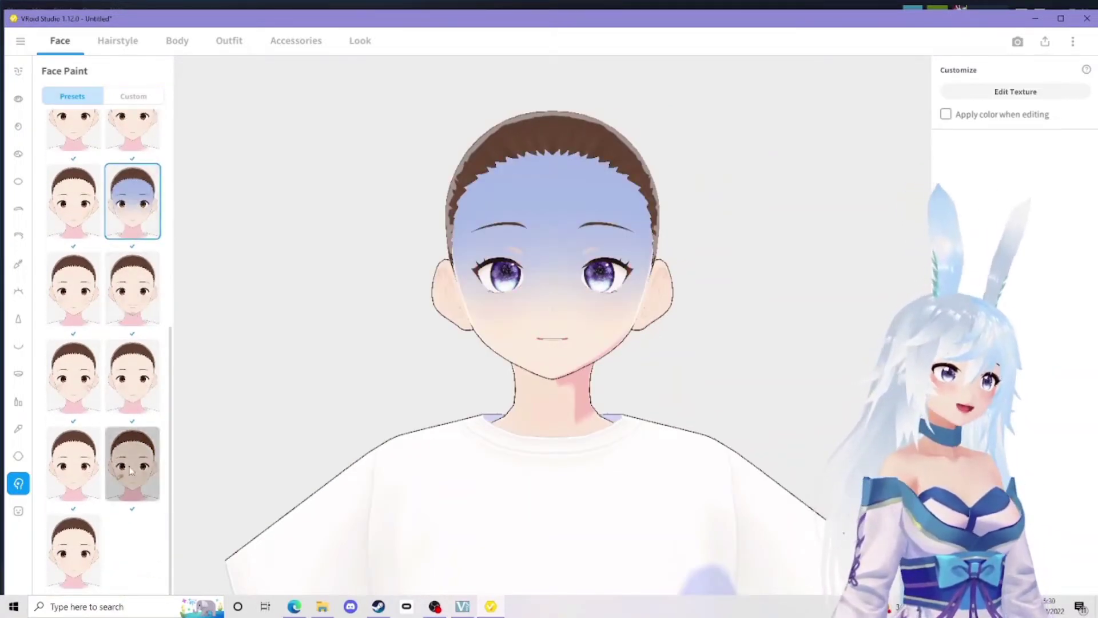
left_click(123, 460)
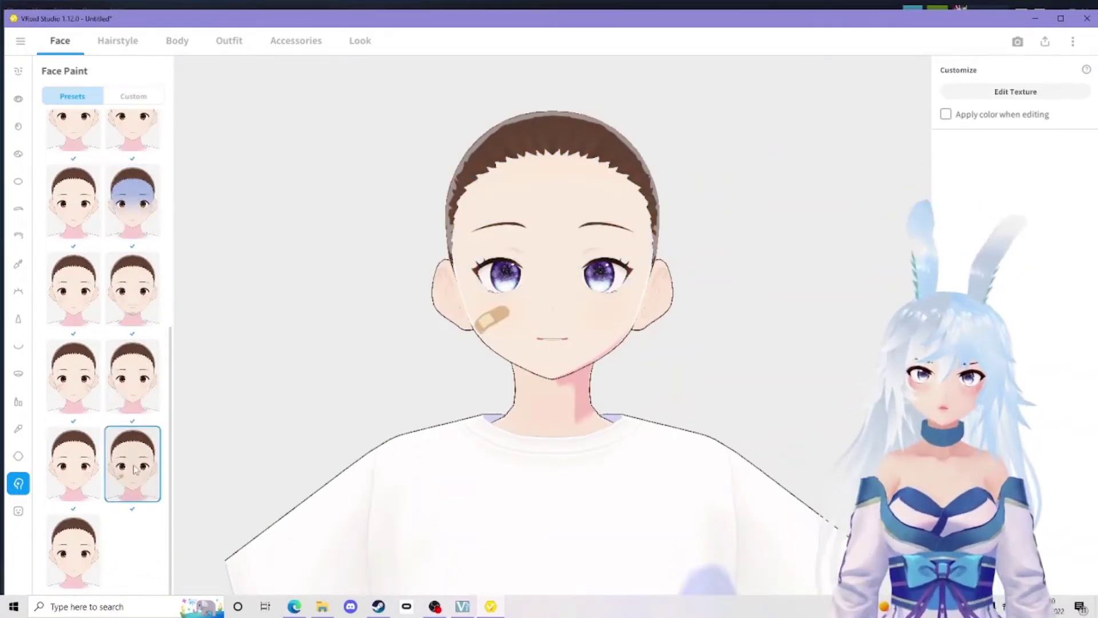
scroll(140, 400, "up", 6)
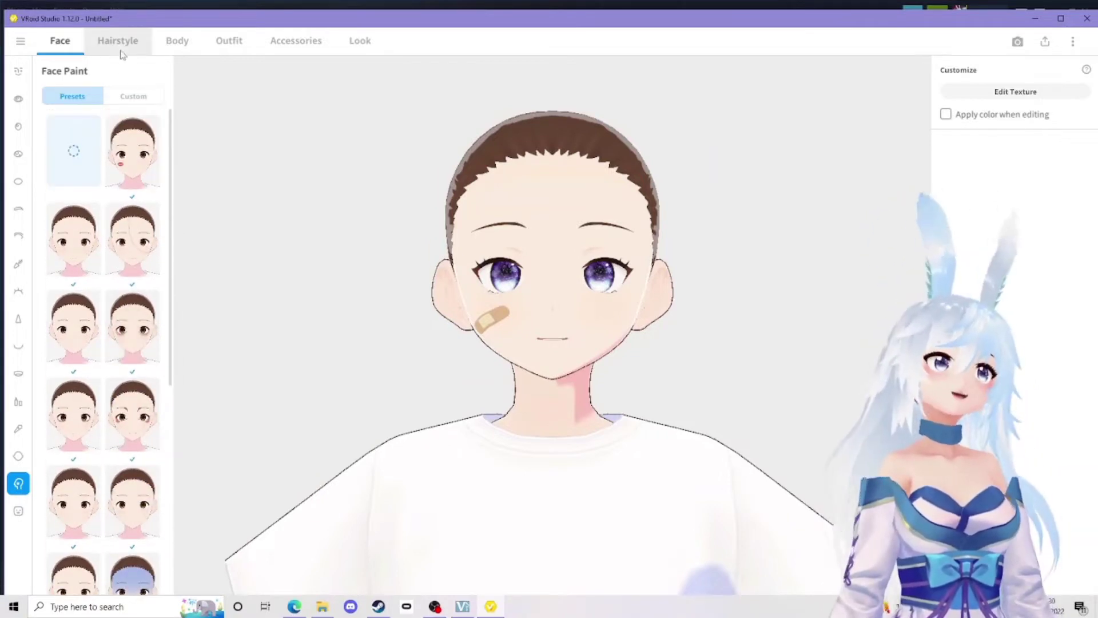
Give the model the long-hair set with an ahoge, after trying a ponytail
left_click(117, 41)
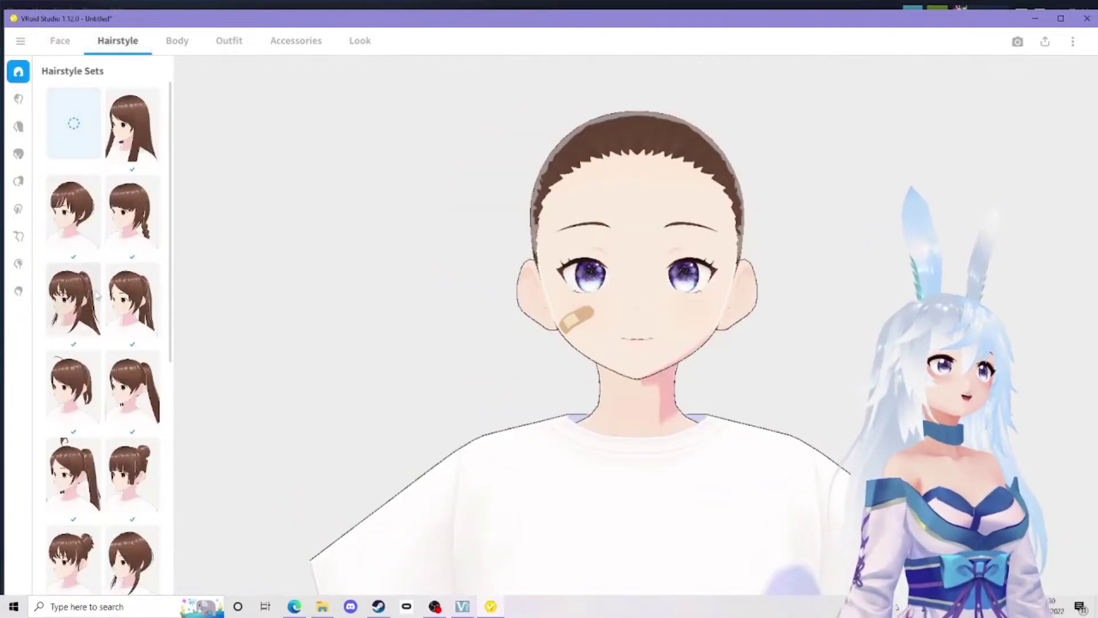
left_click(91, 303)
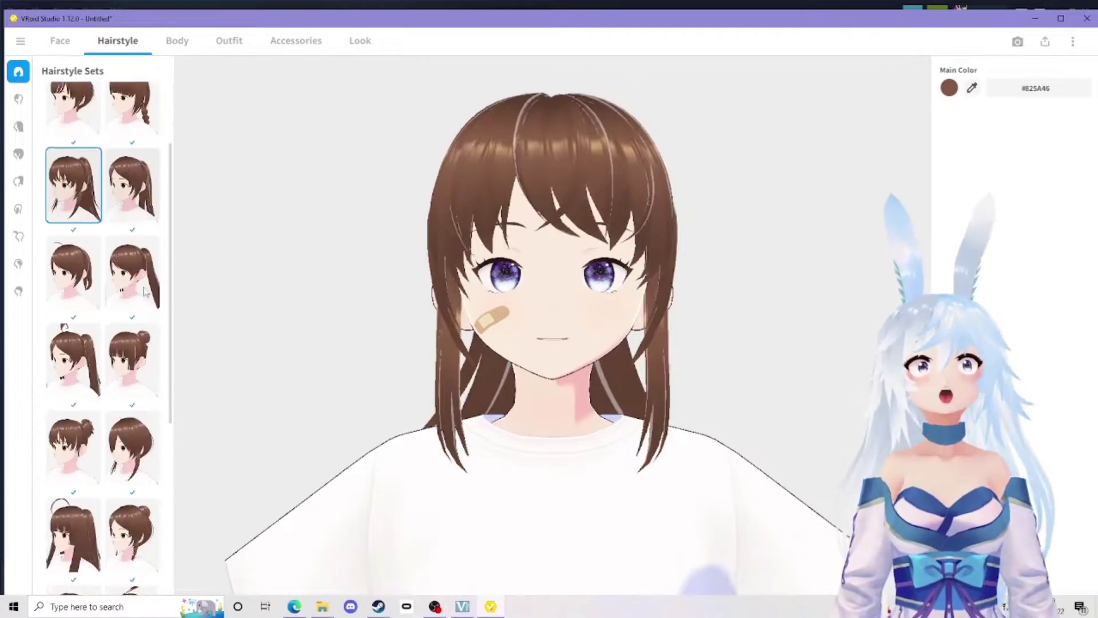
scroll(99, 303, "down", 4)
left_click(74, 421)
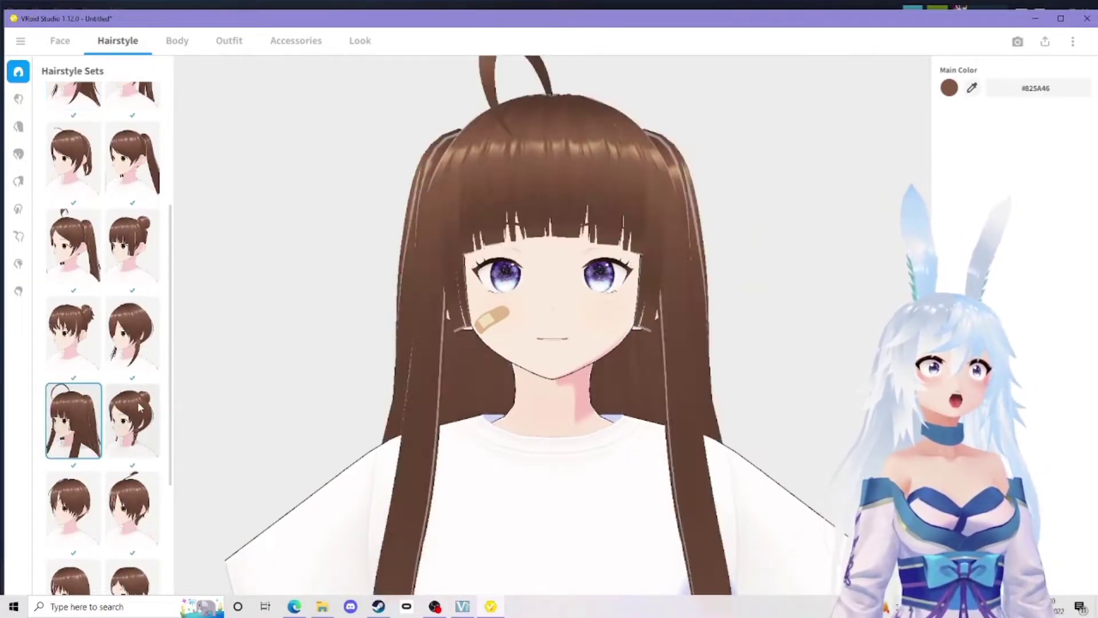
scroll(145, 393, "down", 4)
Recolour the hair's Main Color to purple #794682
left_click(953, 94)
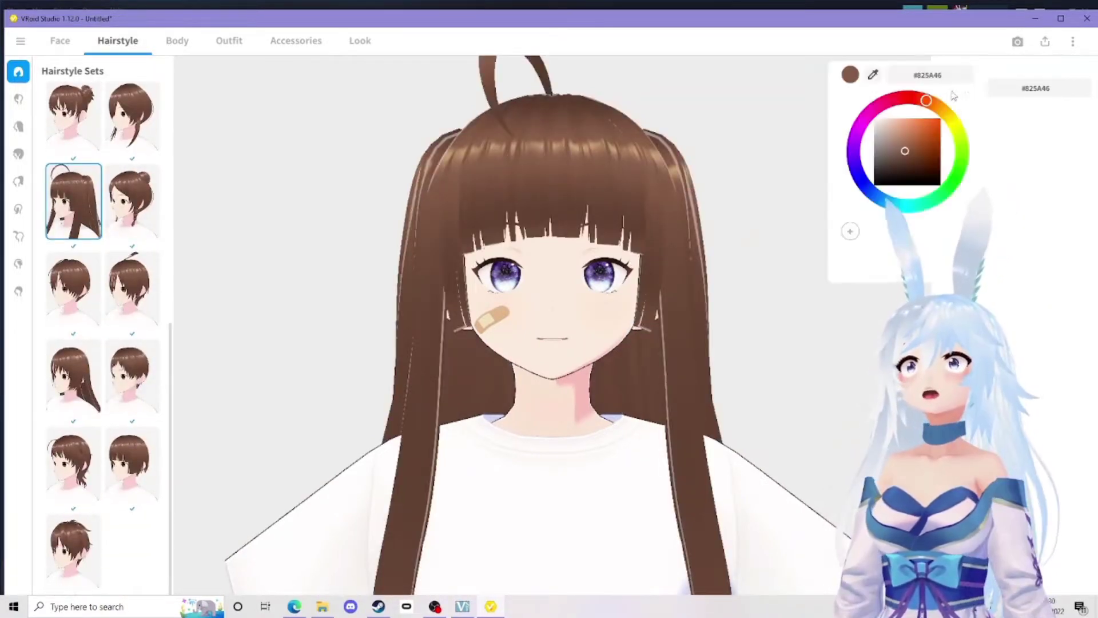
left_click(857, 133)
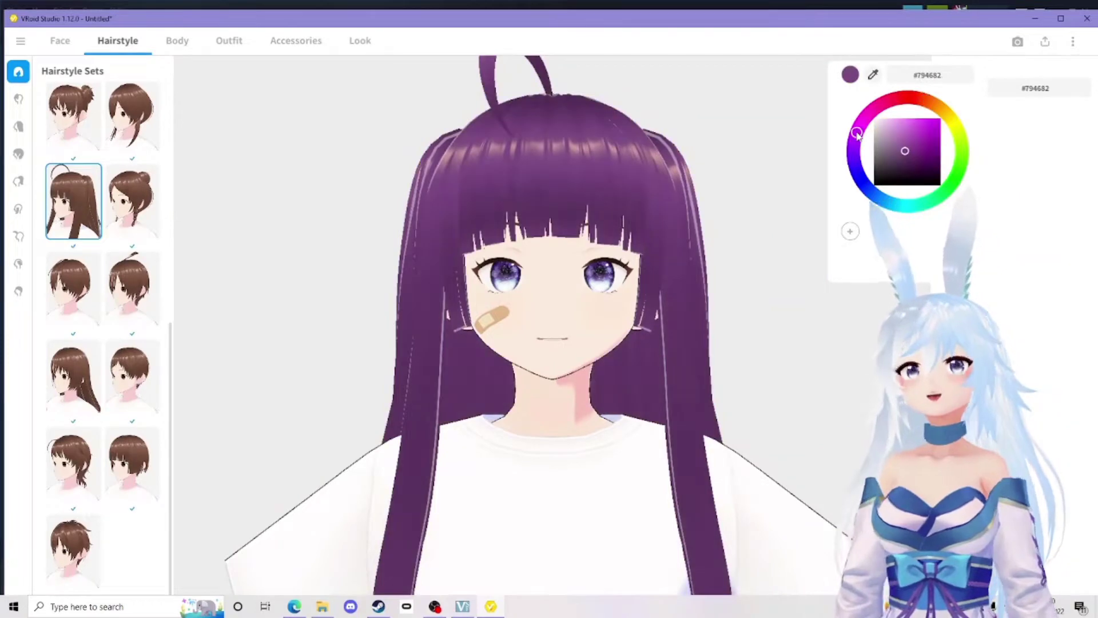
left_click(781, 398)
scroll(593, 277, "up", 3)
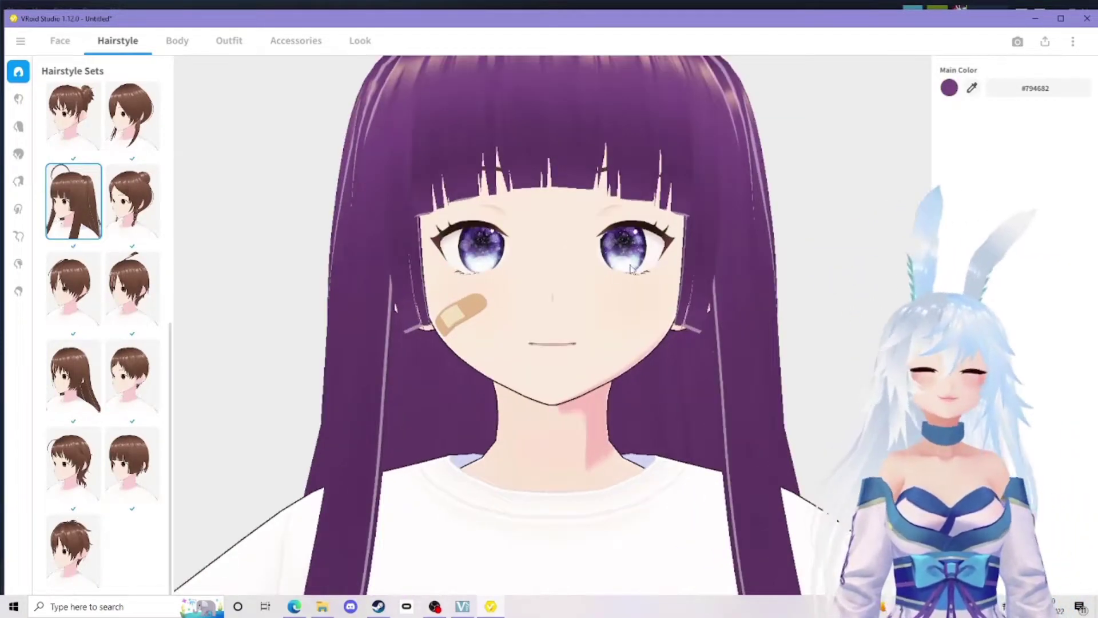
scroll(631, 267, "down", 3)
Look over the Body tab's Whole Body sliders without changes, then go to Outfit's Whole Sets
left_click(177, 40)
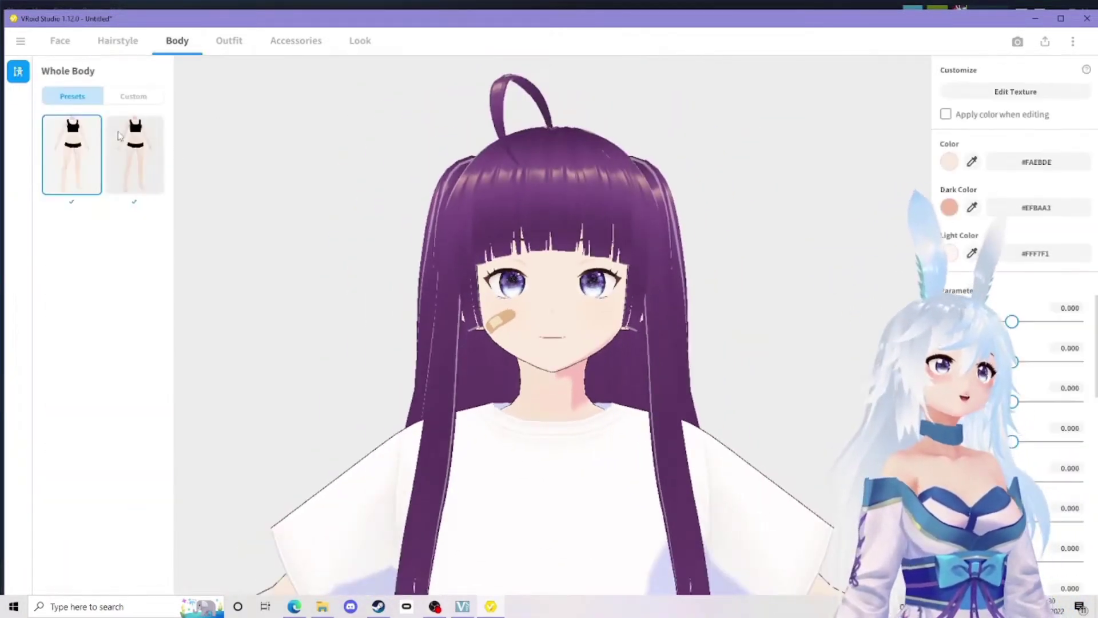
left_click(228, 40)
left_click(180, 46)
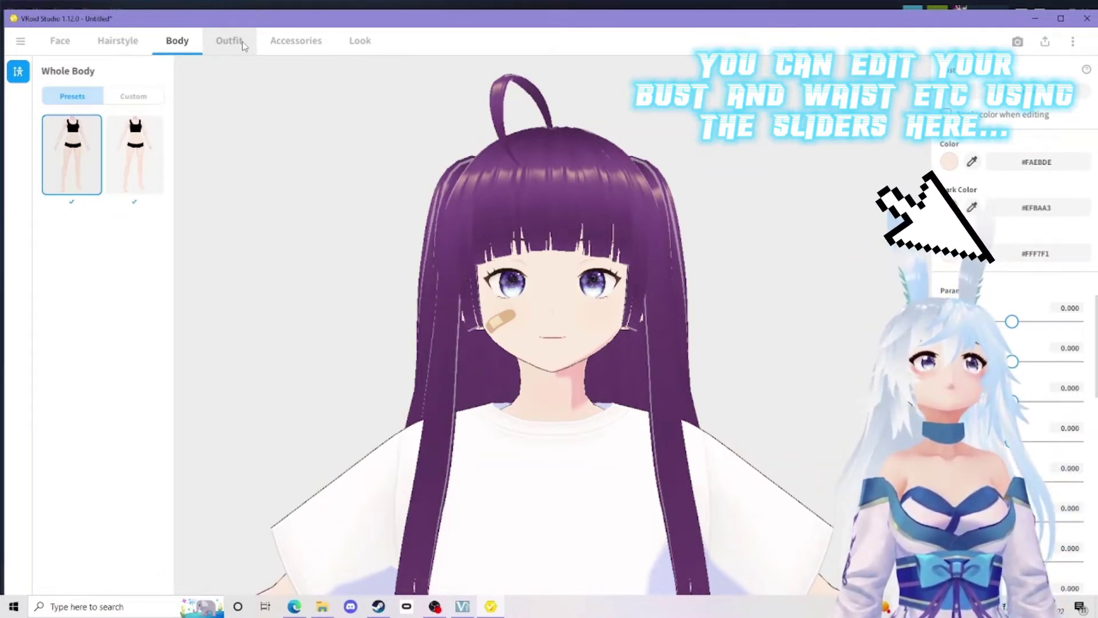
left_click(231, 40)
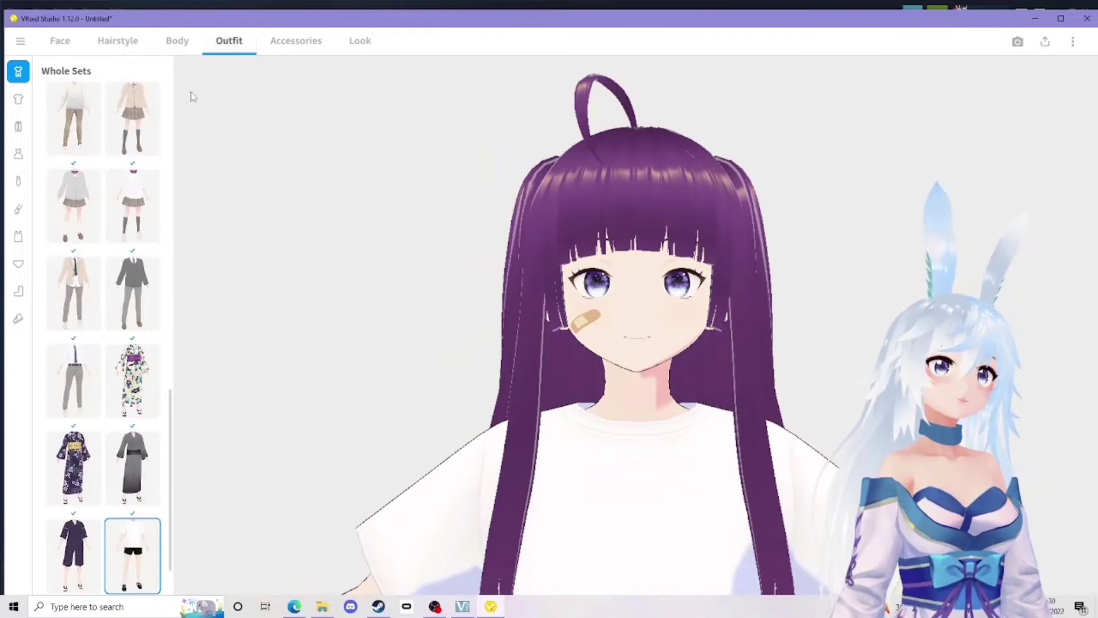
Try the blue maid, black dress, crop-top-and-pants and pink maid outfit sets
scroll(143, 366, "up", 10)
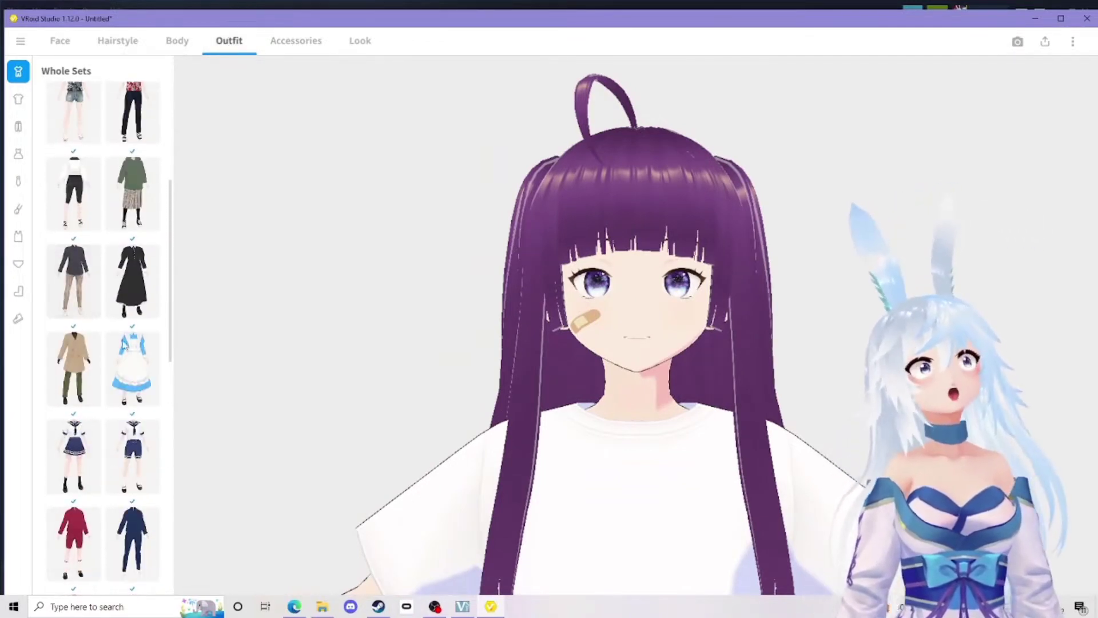
left_click(139, 343)
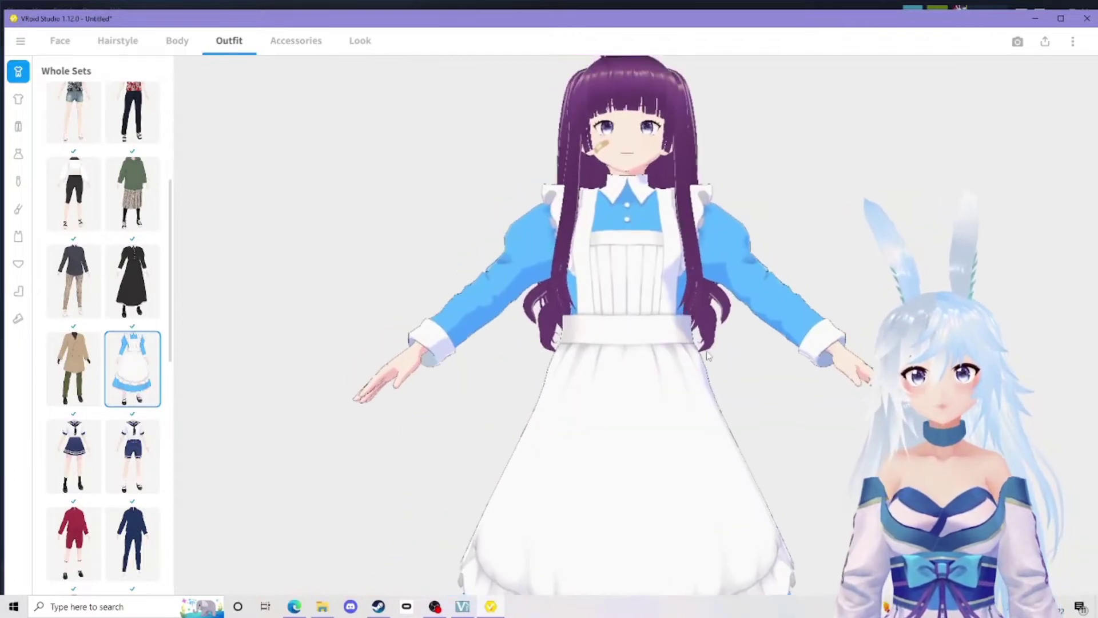
left_click(117, 293)
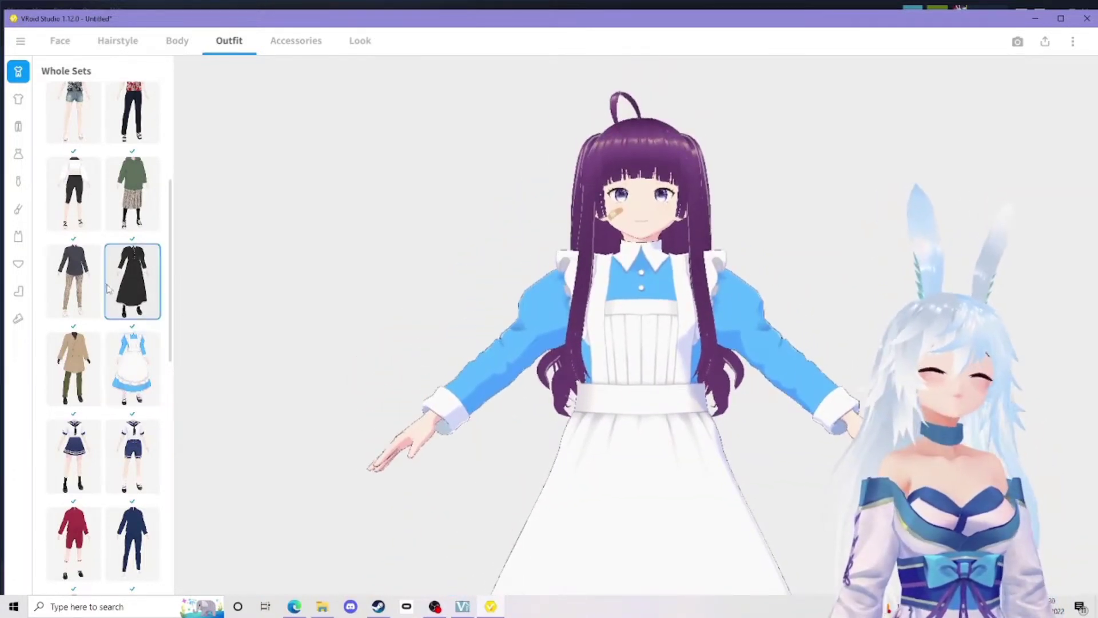
left_click(80, 205)
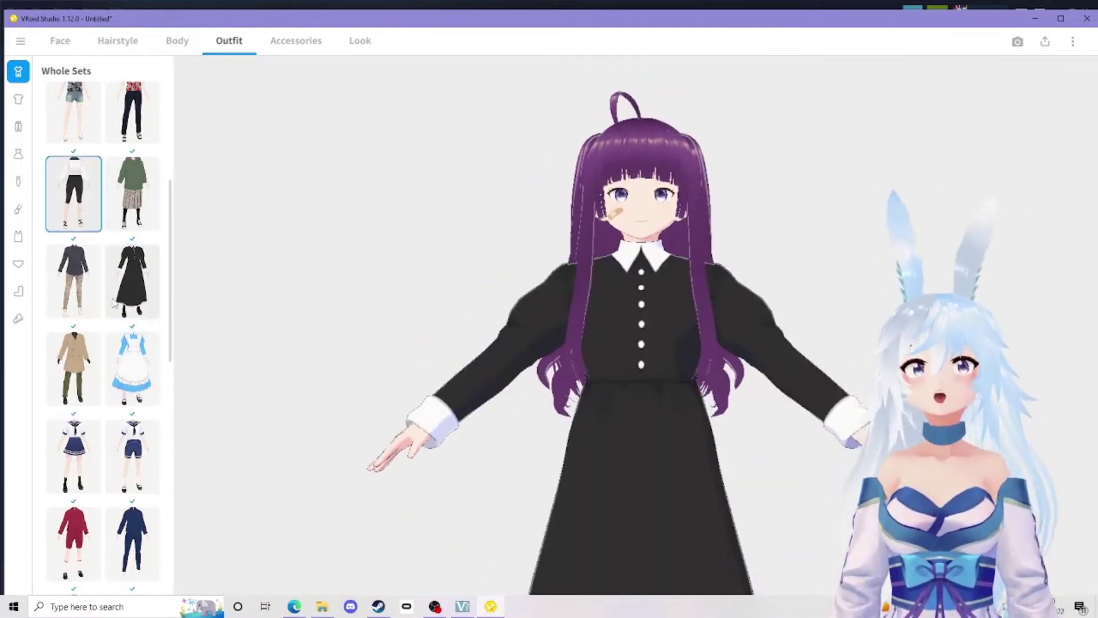
scroll(117, 295, "up", 5)
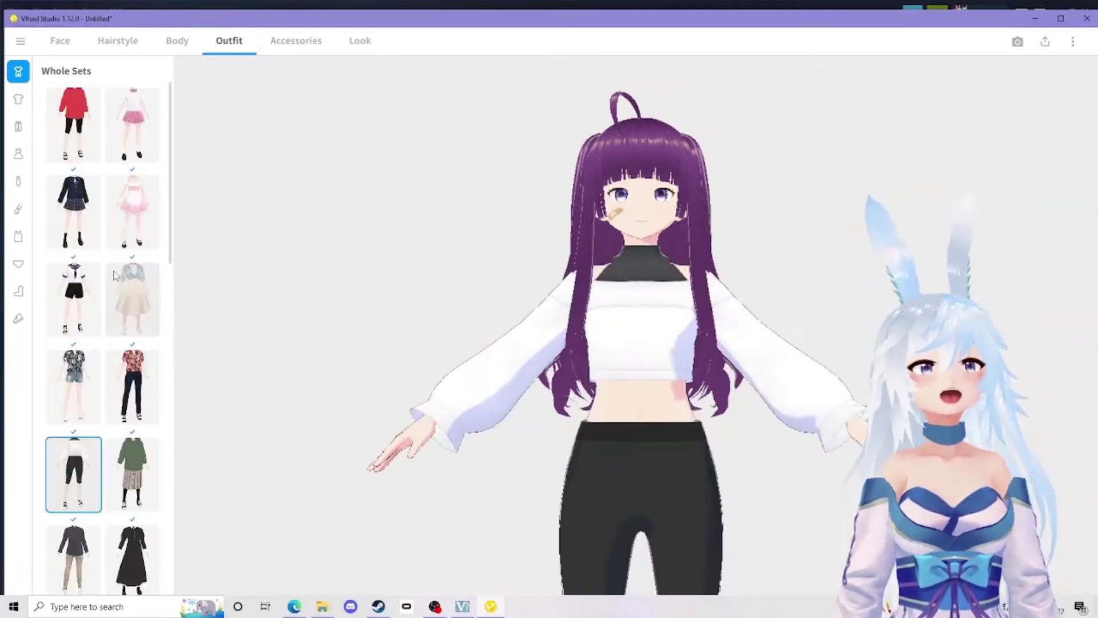
left_click(127, 225)
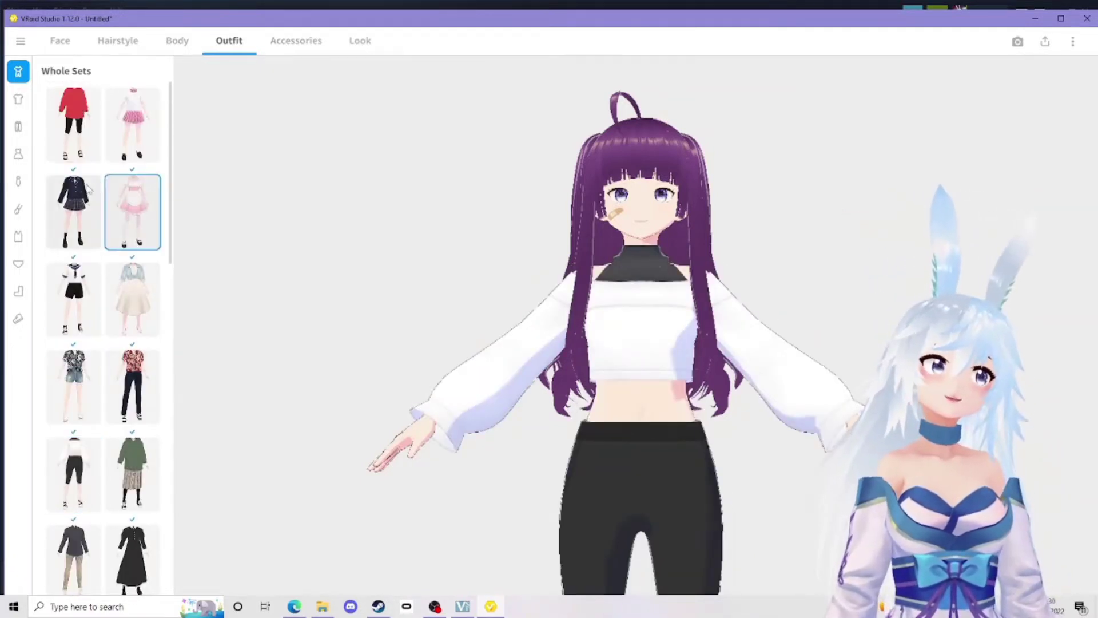
Choose the purple maid dress in Dresses, after comparing it with the black maid dress
left_click(18, 153)
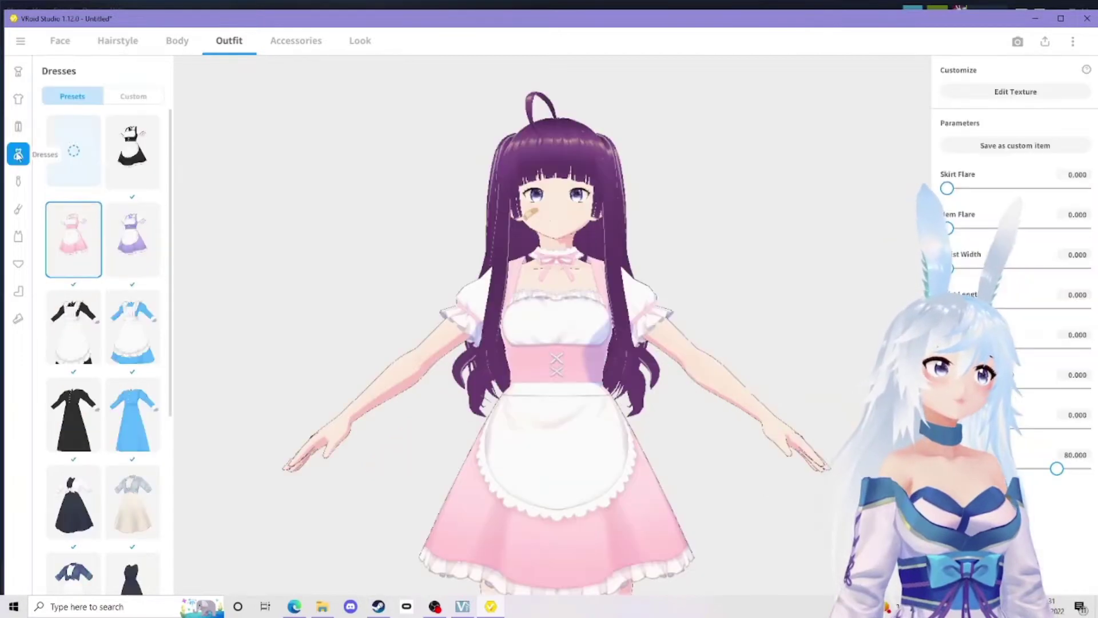
left_click(126, 232)
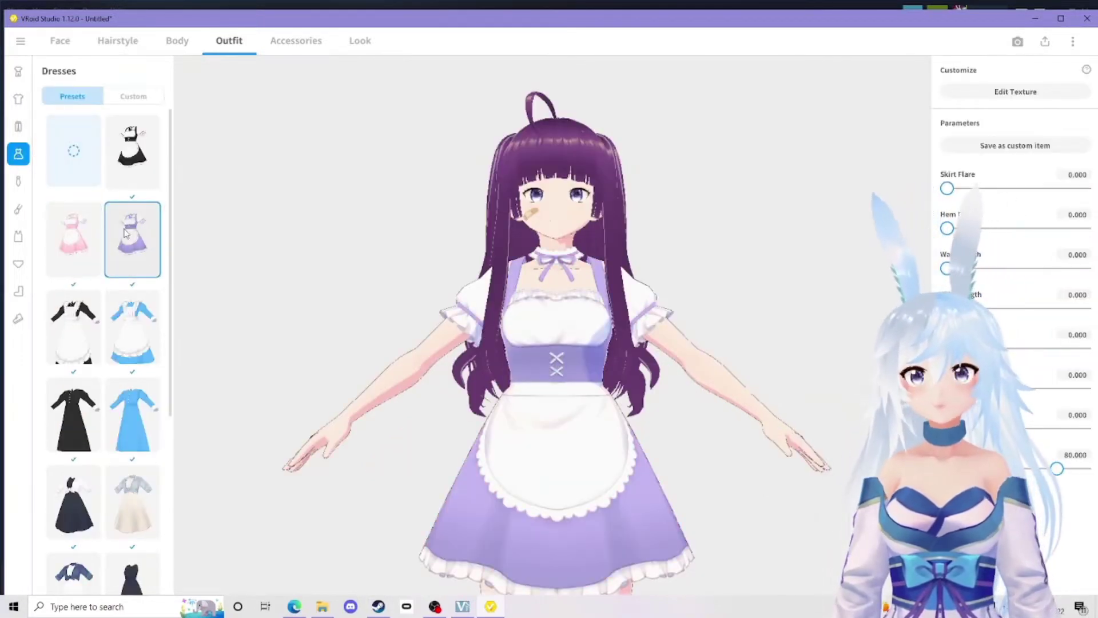
mouse_move(600, 332)
left_mouse_down()
mouse_move(544, 335)
mouse_move(595, 333)
mouse_move(579, 332)
left_mouse_up()
left_click(147, 168)
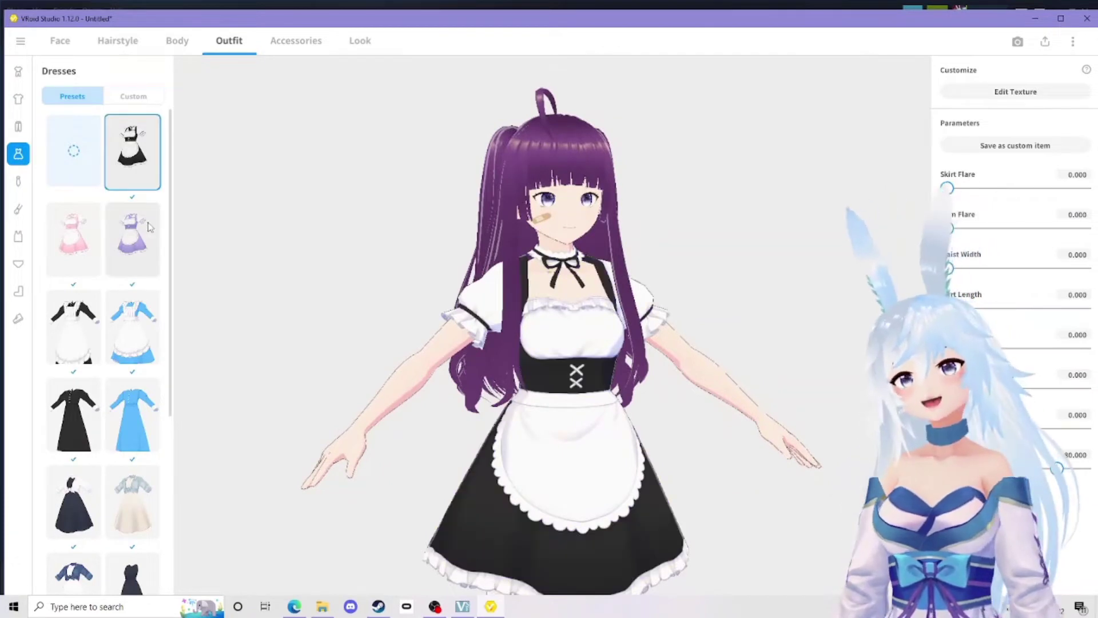
left_click(148, 229)
Dress the legs in mismatched black legwear: one knee sock, one thigh-high
left_click_drag(380, 255, 484, 278)
left_click(18, 291)
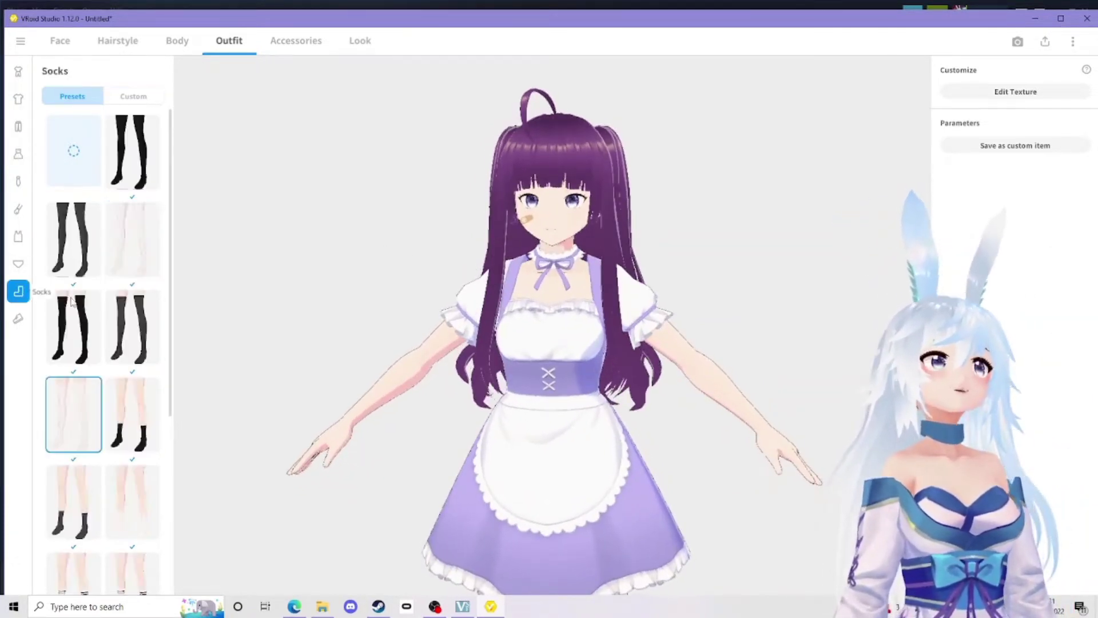
middle_click_drag(531, 466, 528, 339)
scroll(529, 339, "down", 5)
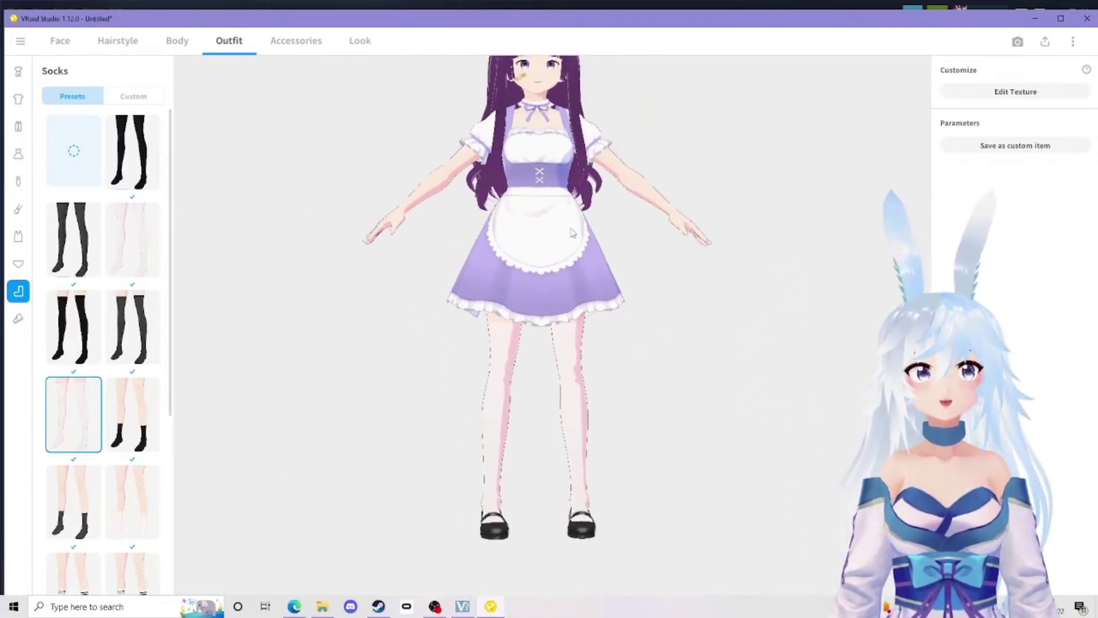
left_click(71, 327)
scroll(81, 326, "down", 3)
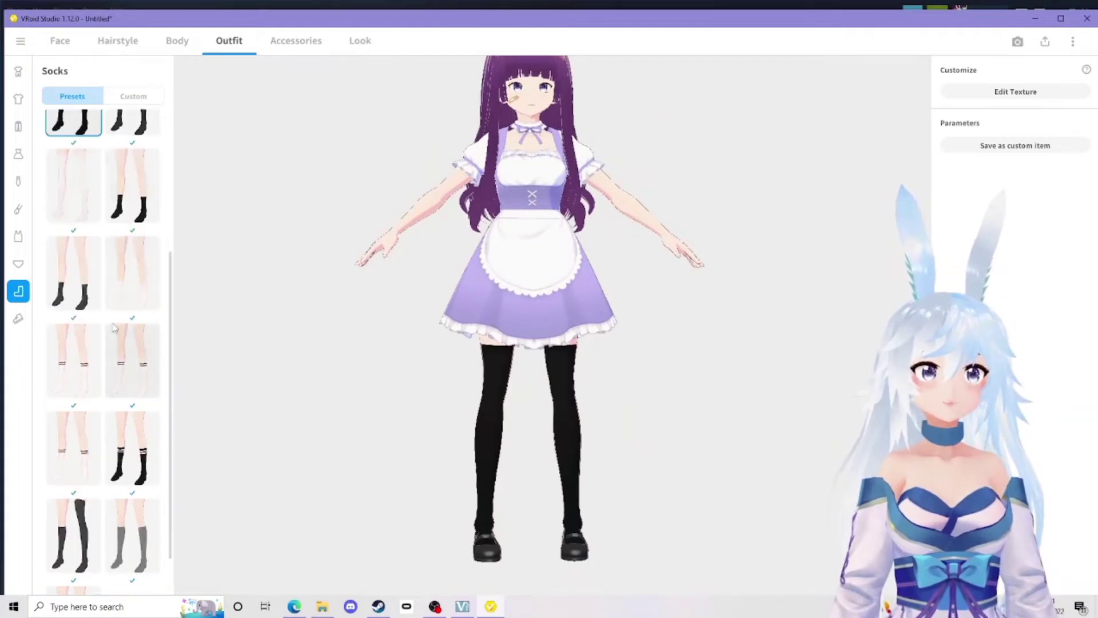
left_click(133, 378)
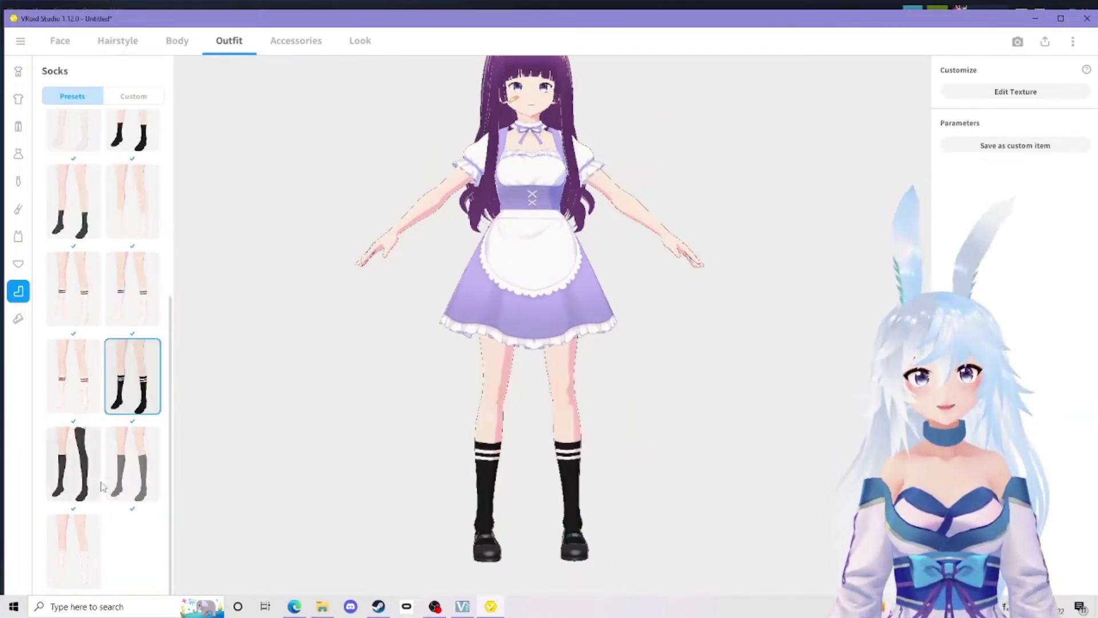
left_click(80, 474)
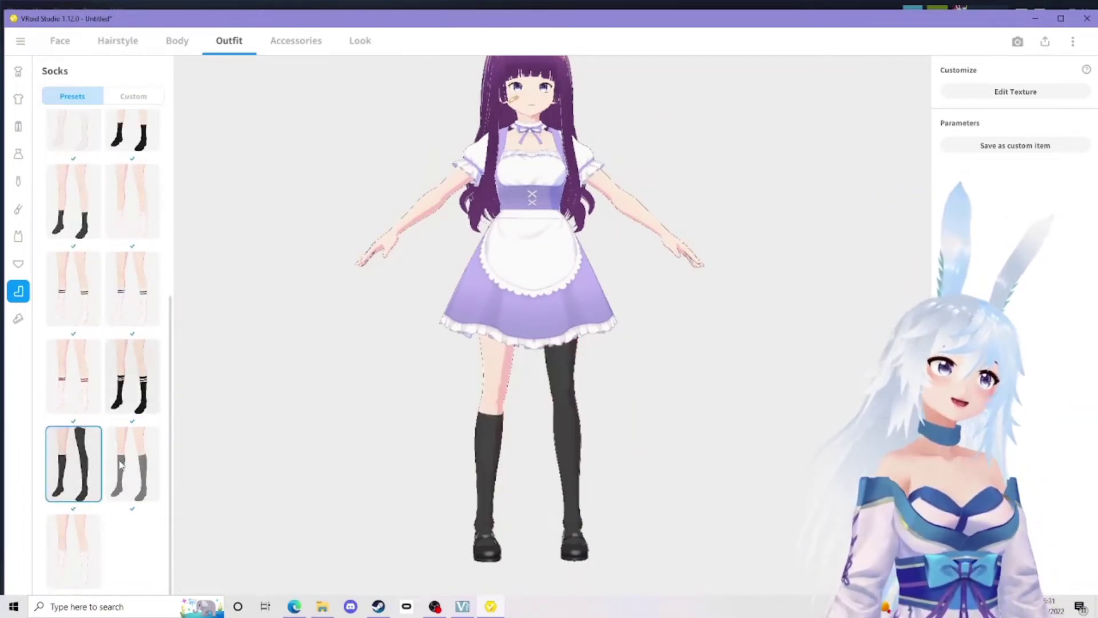
scroll(98, 345, "up", 3)
scroll(98, 345, "up", 3)
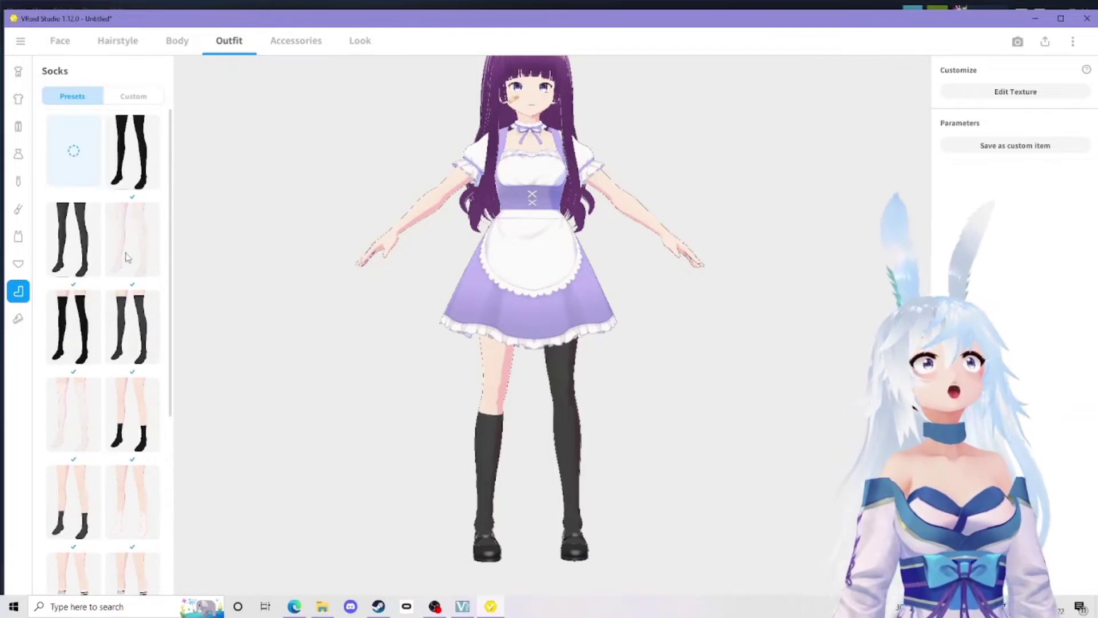
Put purple flip-flops on the model after trying brown sandals
left_click(18, 319)
left_click(76, 479)
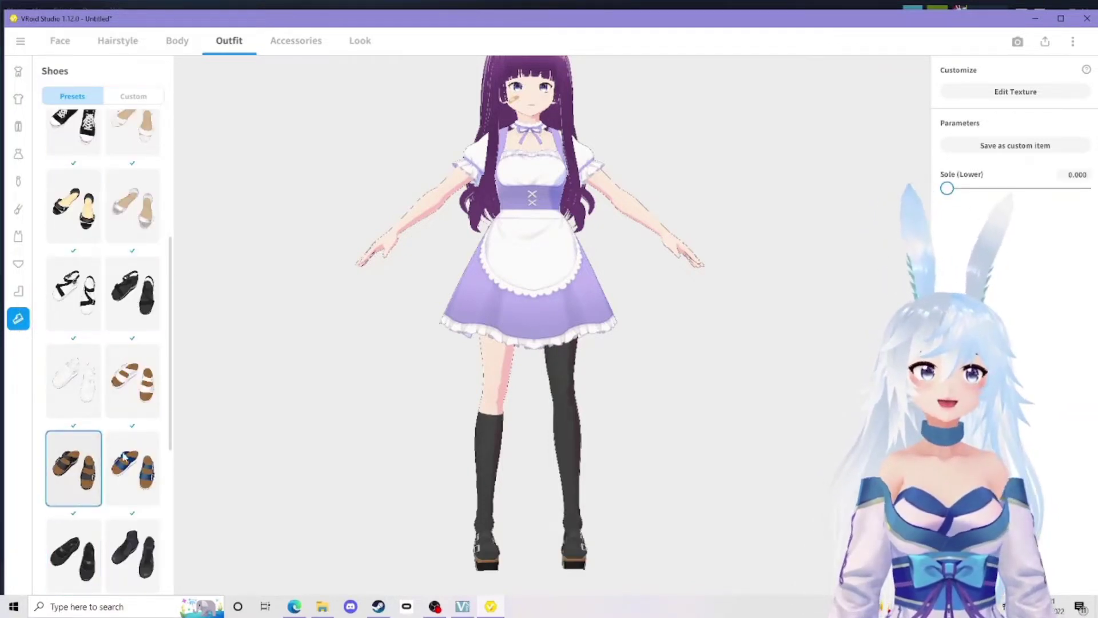
scroll(87, 233, "down", 5)
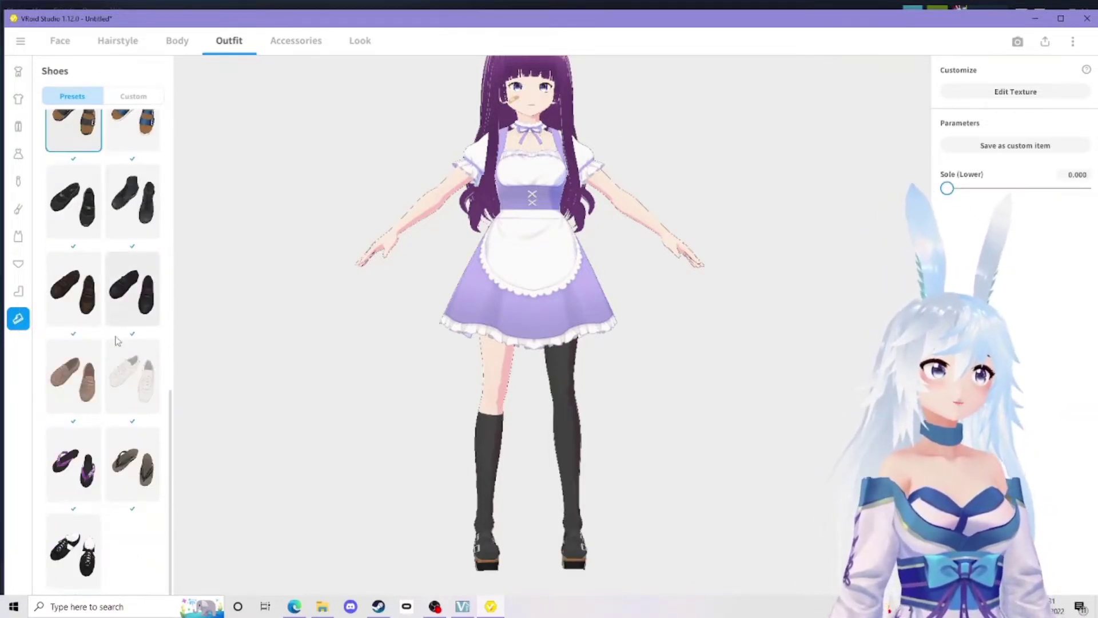
left_click(91, 469)
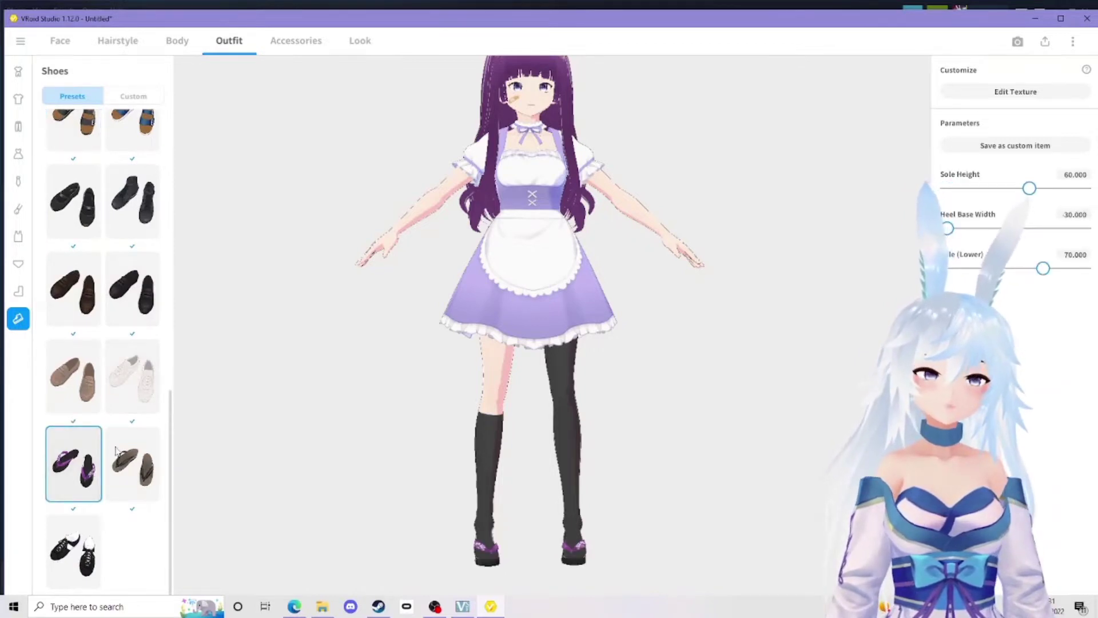
Add Cat Ears from the Furry Ears accessories
left_click(283, 47)
left_click(112, 90)
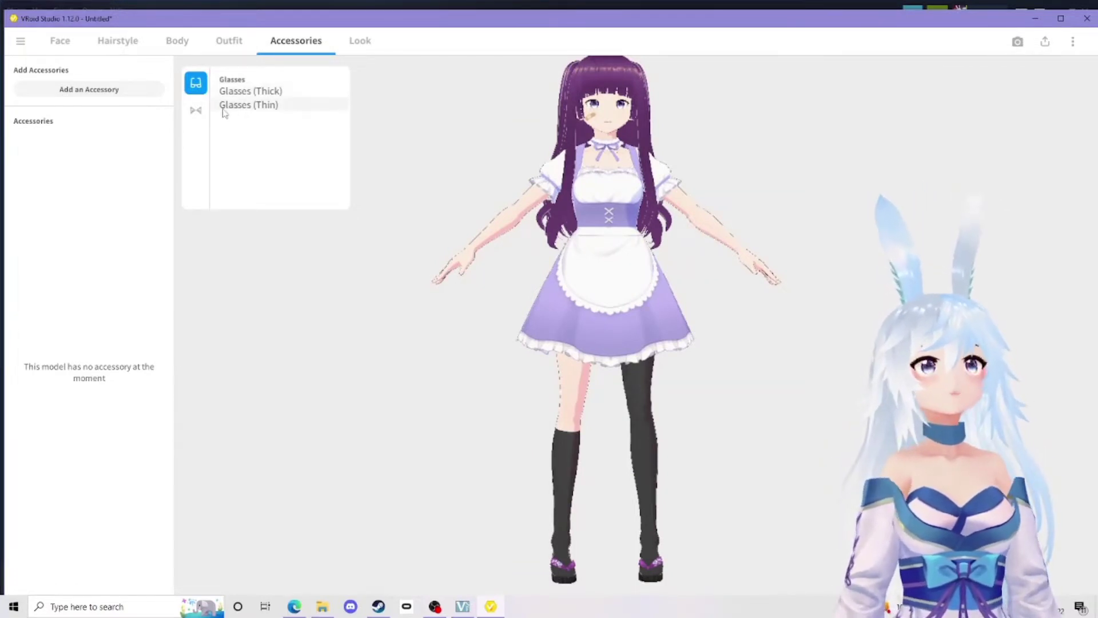
left_click(196, 110)
left_click(251, 93)
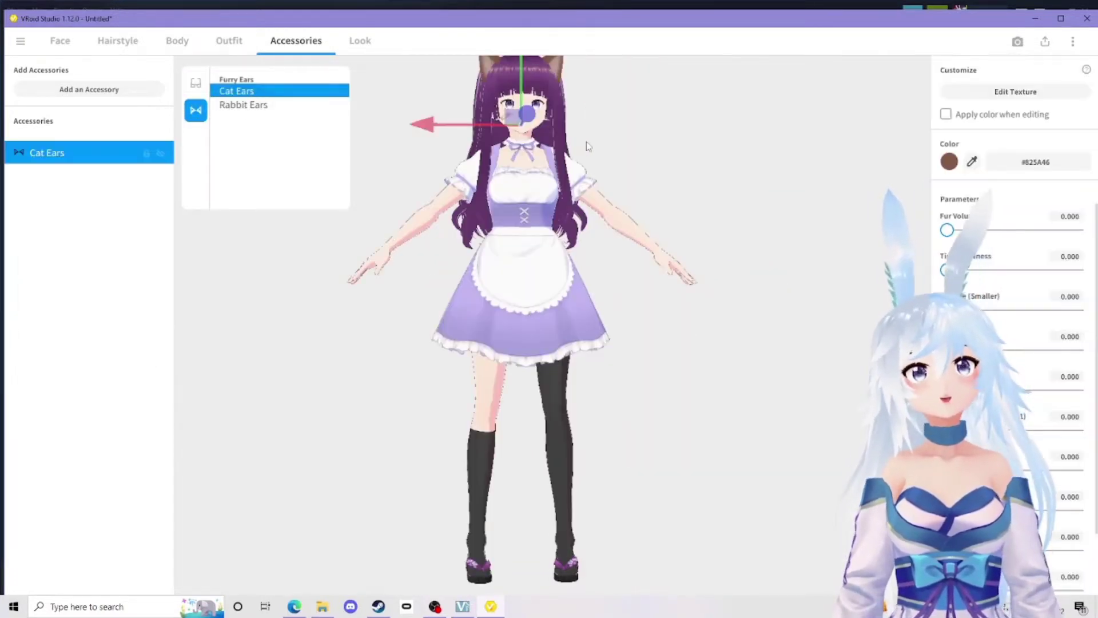
scroll(635, 171, "up", 3)
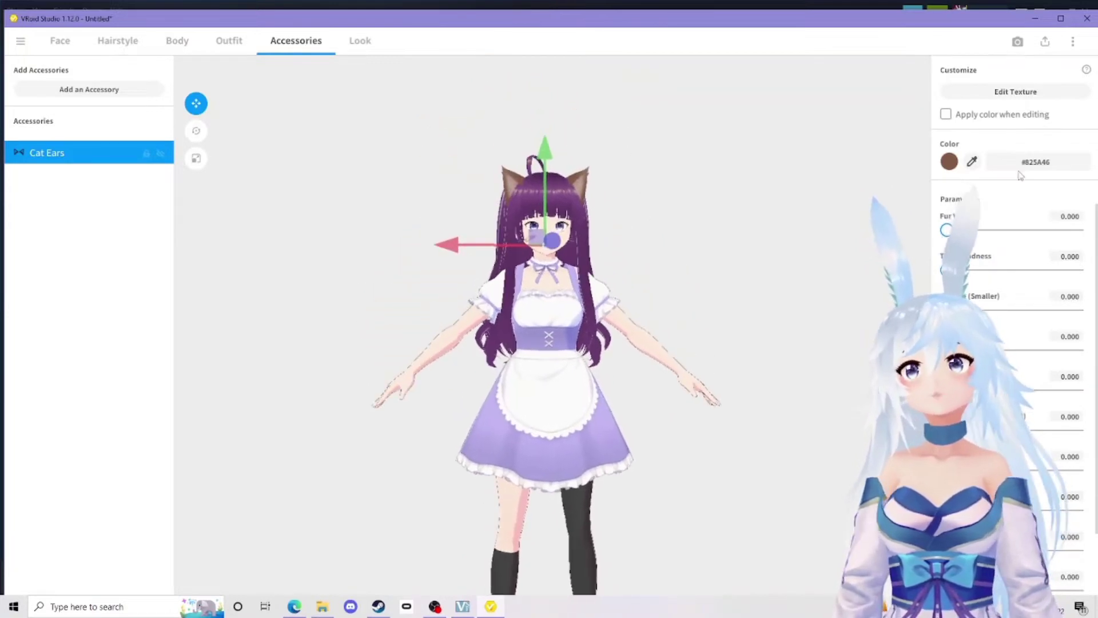
Recolour the cat ears from brown to a violet matching the hair
left_click(949, 162)
left_click(873, 192)
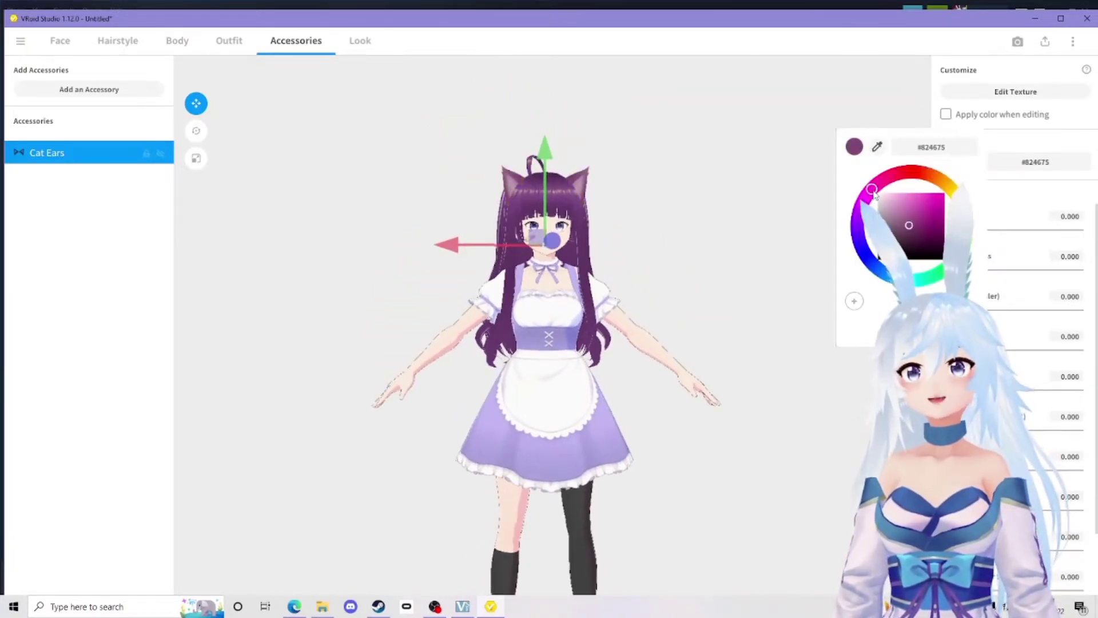
left_click_drag(874, 192, 865, 219)
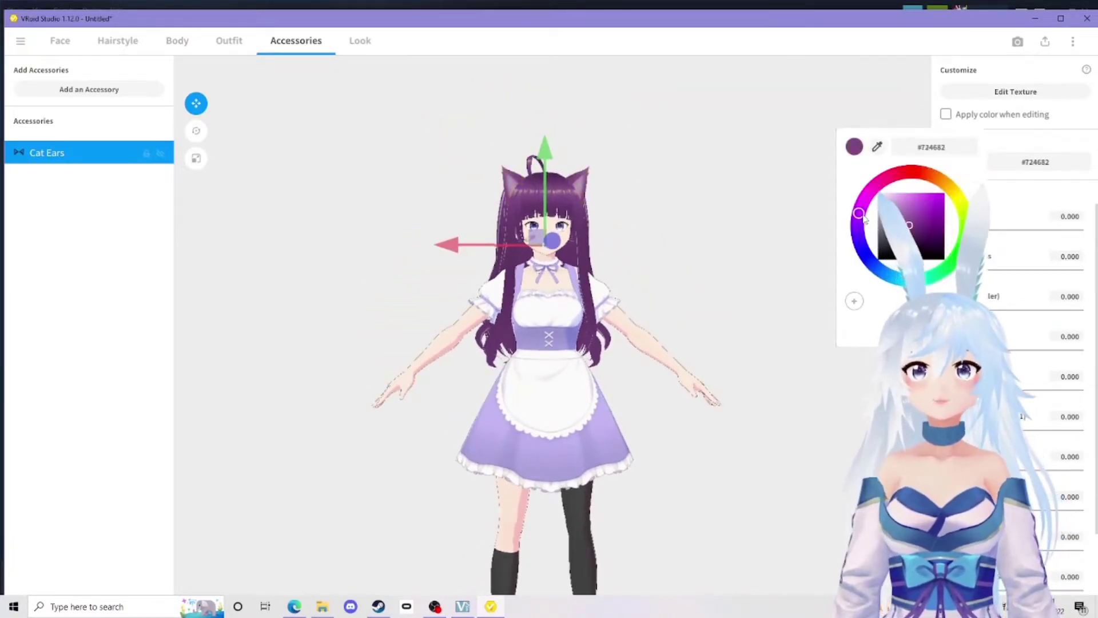
left_click(746, 250)
left_click(684, 220)
scroll(696, 215, "up", 5)
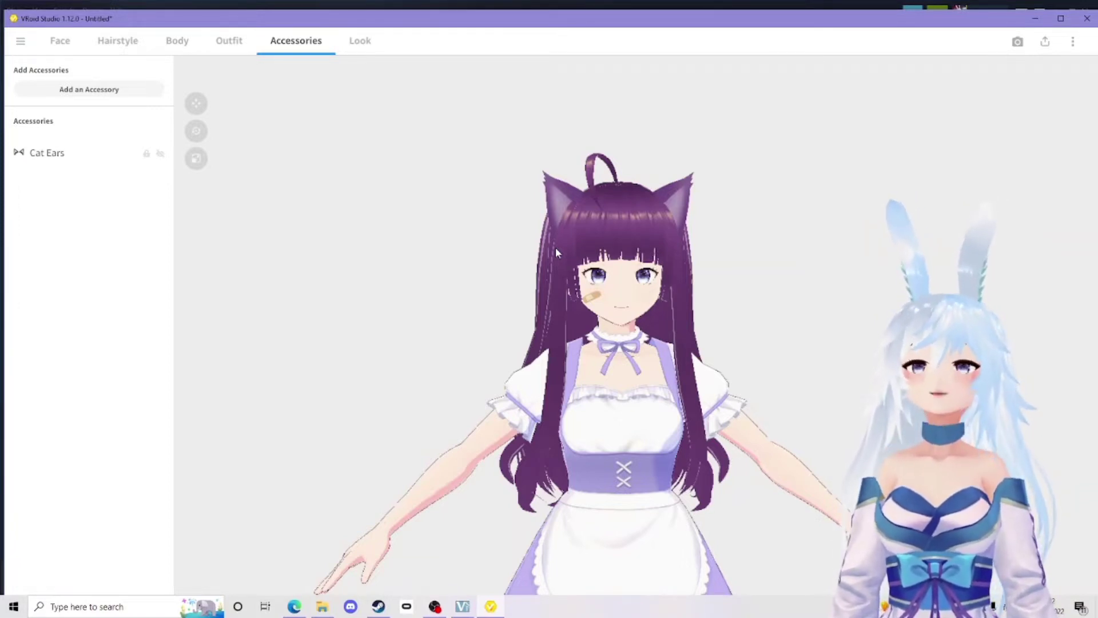
In Look > Outline, set the outline widths to 0.000 so no outlines render
left_click(361, 50)
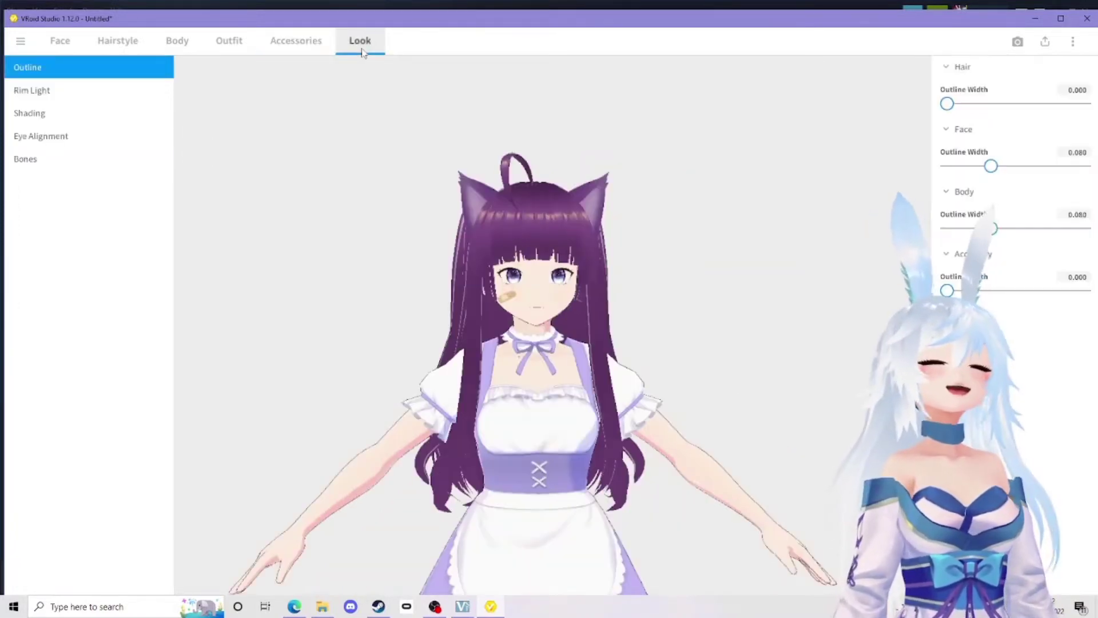
left_click(46, 91)
left_click(46, 67)
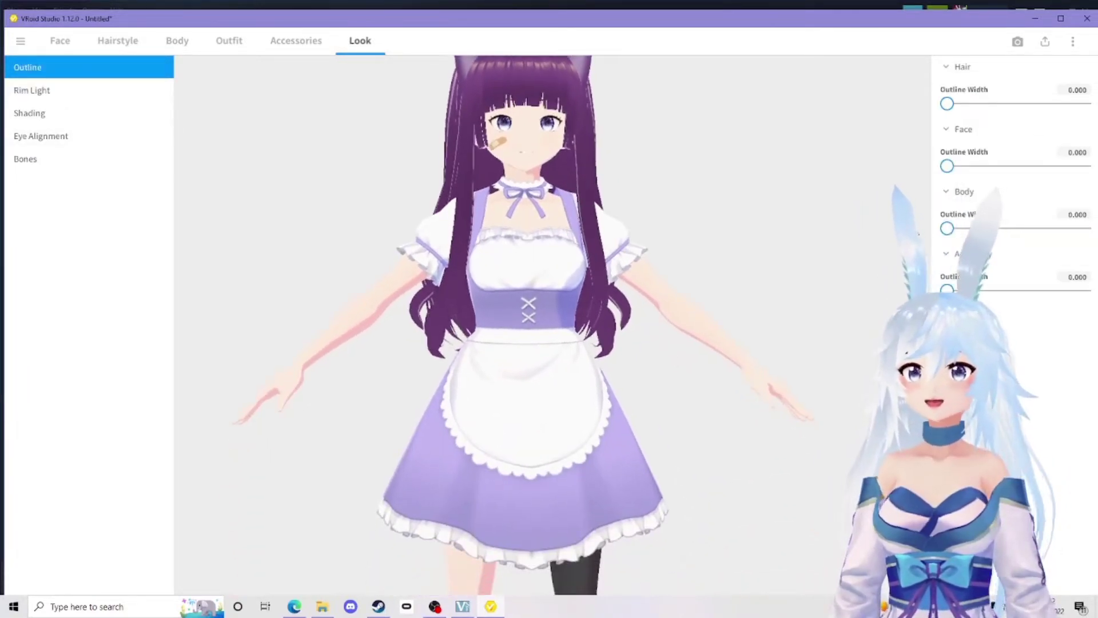
mouse_move(947, 228)
left_mouse_down()
mouse_move(984, 229)
mouse_move(947, 229)
left_mouse_up()
mouse_move(640, 346)
right_mouse_down()
mouse_move(732, 344)
mouse_move(650, 350)
mouse_move(658, 357)
mouse_move(666, 336)
mouse_move(650, 338)
mouse_move(627, 356)
right_mouse_up()
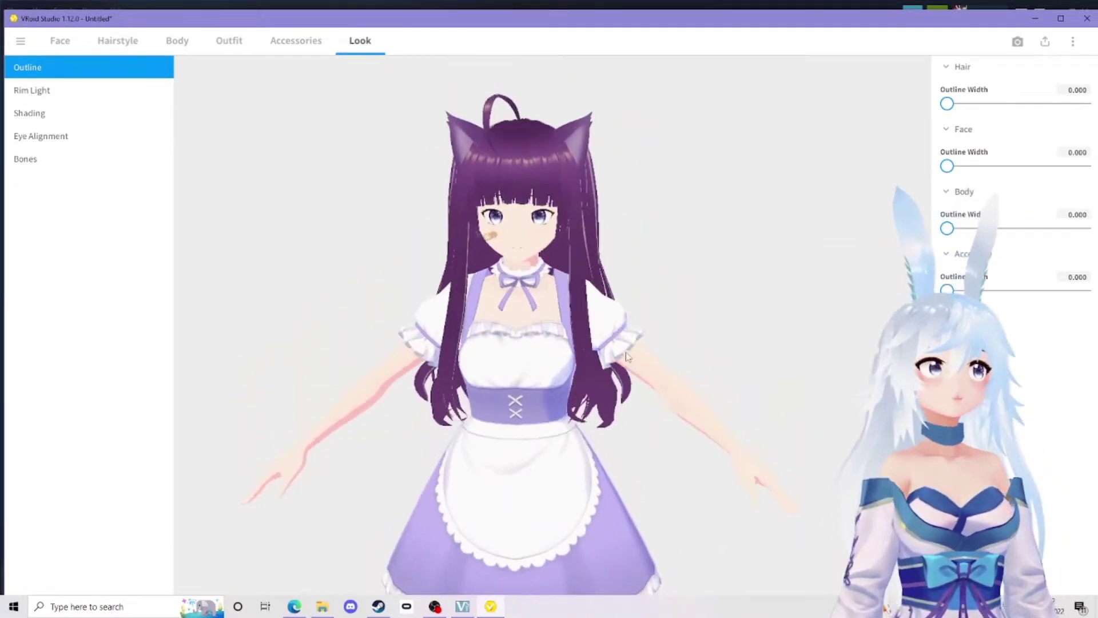
left_click(49, 115)
Open the Expression Editor under the Face settings
left_click(59, 40)
left_click(18, 510)
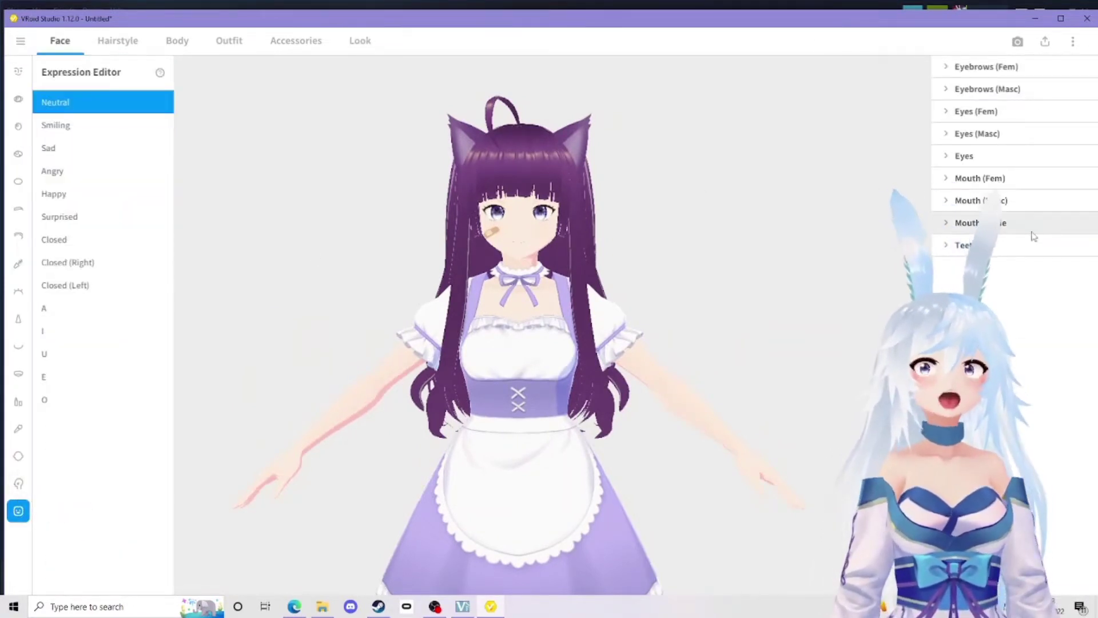
scroll(569, 214, "up", 10)
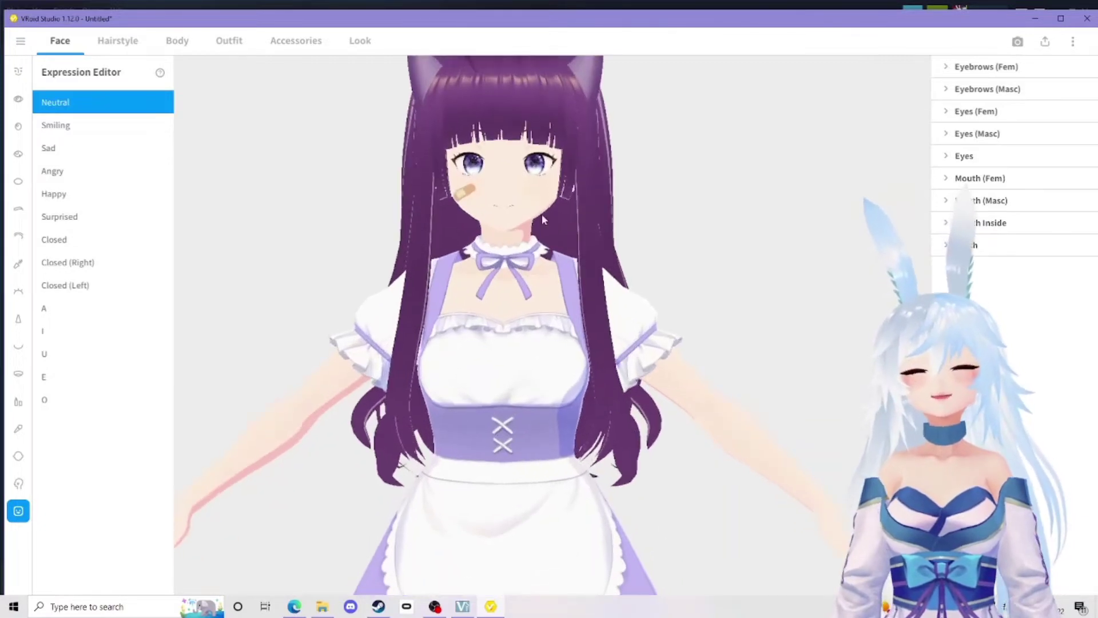
scroll(599, 283, "up", 5)
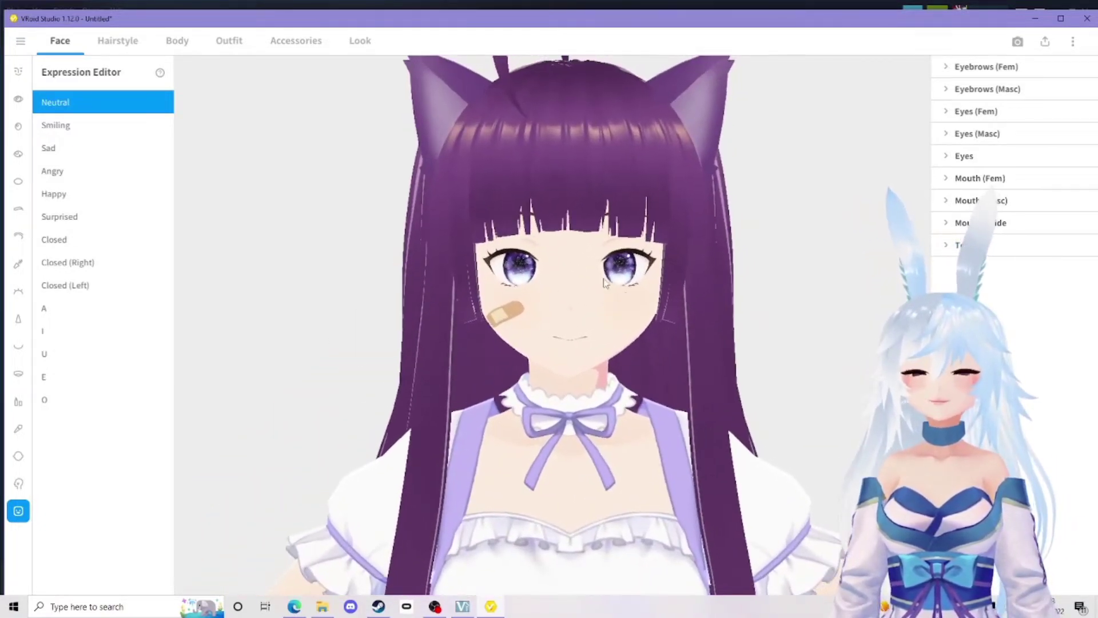
scroll(623, 270, "down", 5)
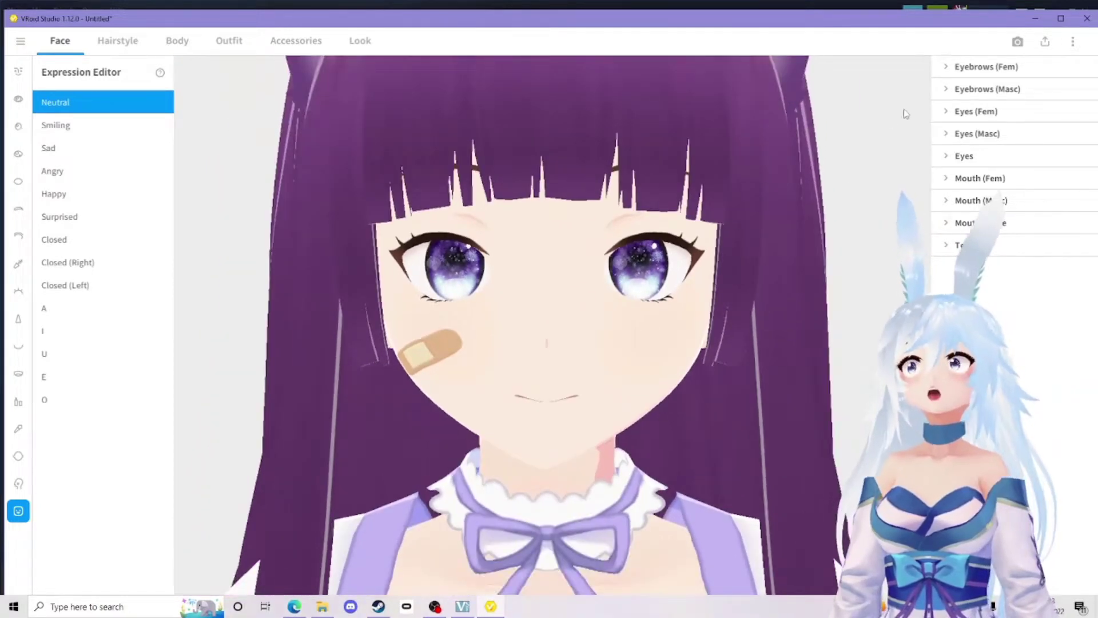
Preview Smiling, Sad, Angry, Happy, Surprised, Closed, and the right and left winks
left_click(97, 127)
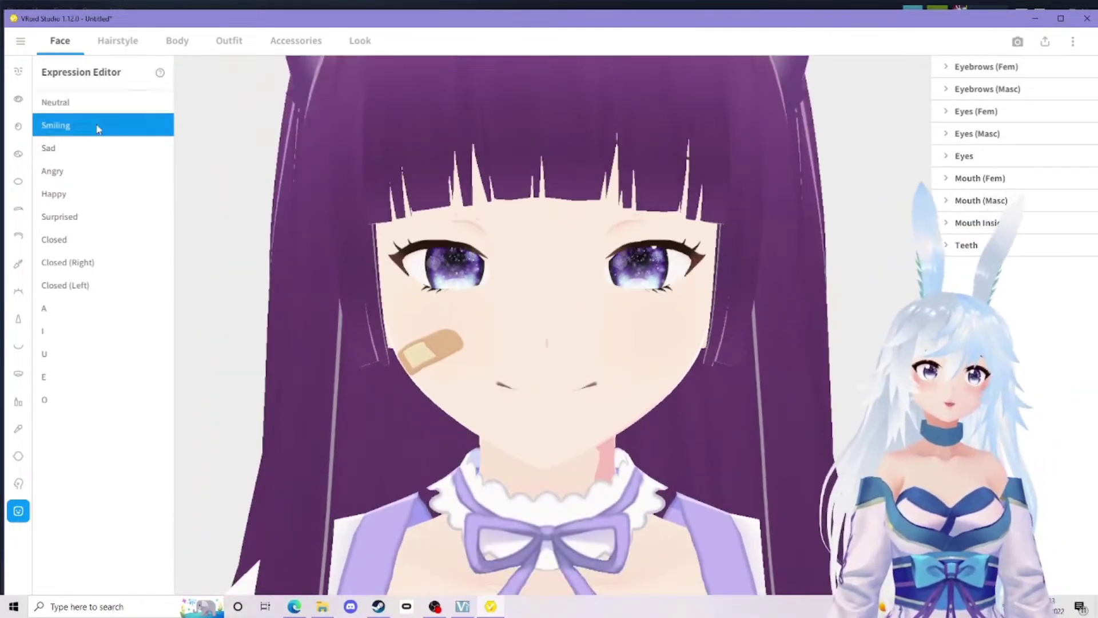
left_click(67, 153)
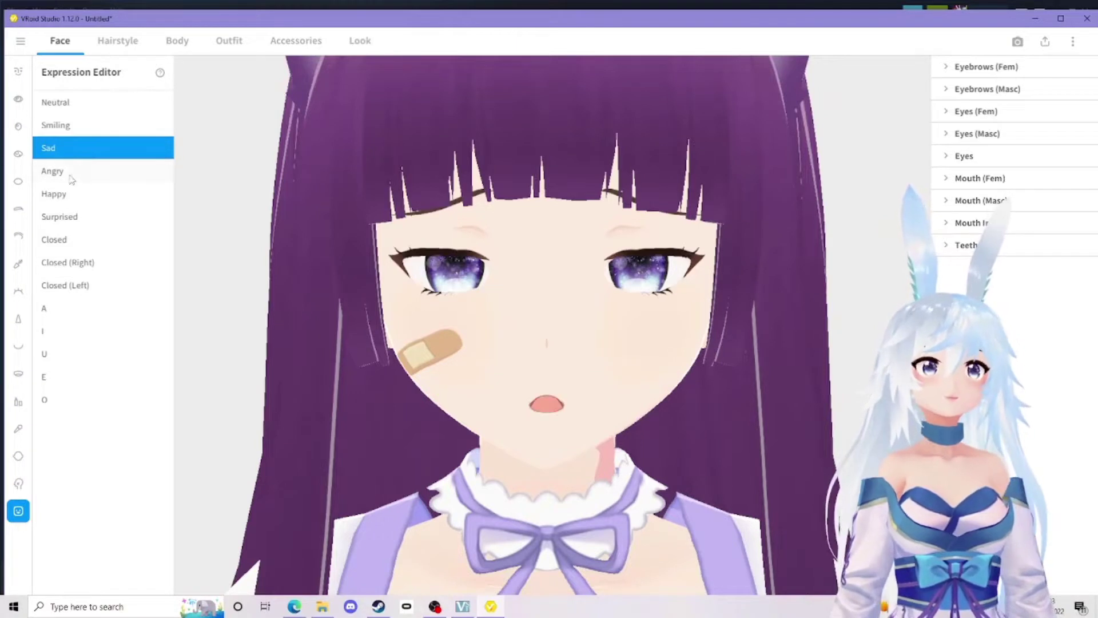
left_click(72, 174)
left_click(86, 198)
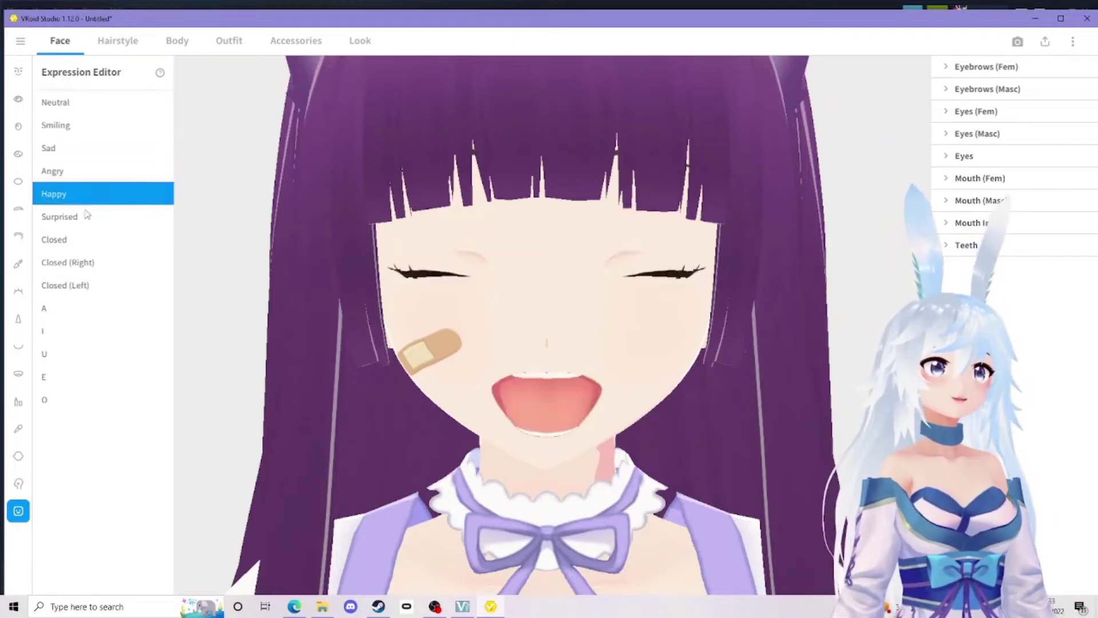
left_click(87, 221)
left_click(87, 241)
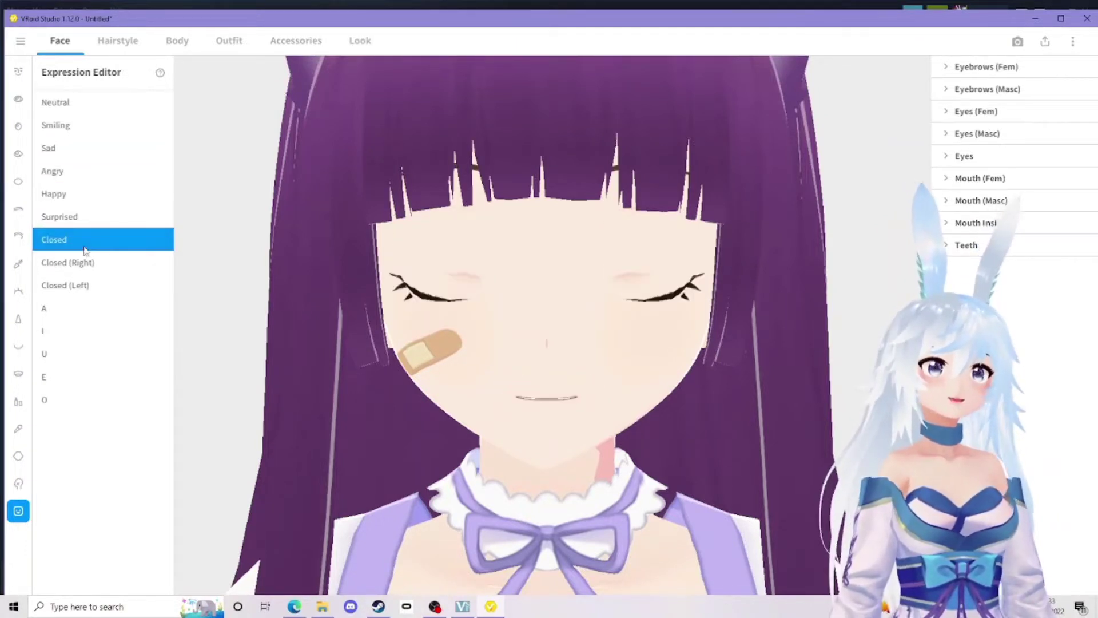
left_click(89, 264)
left_click(86, 286)
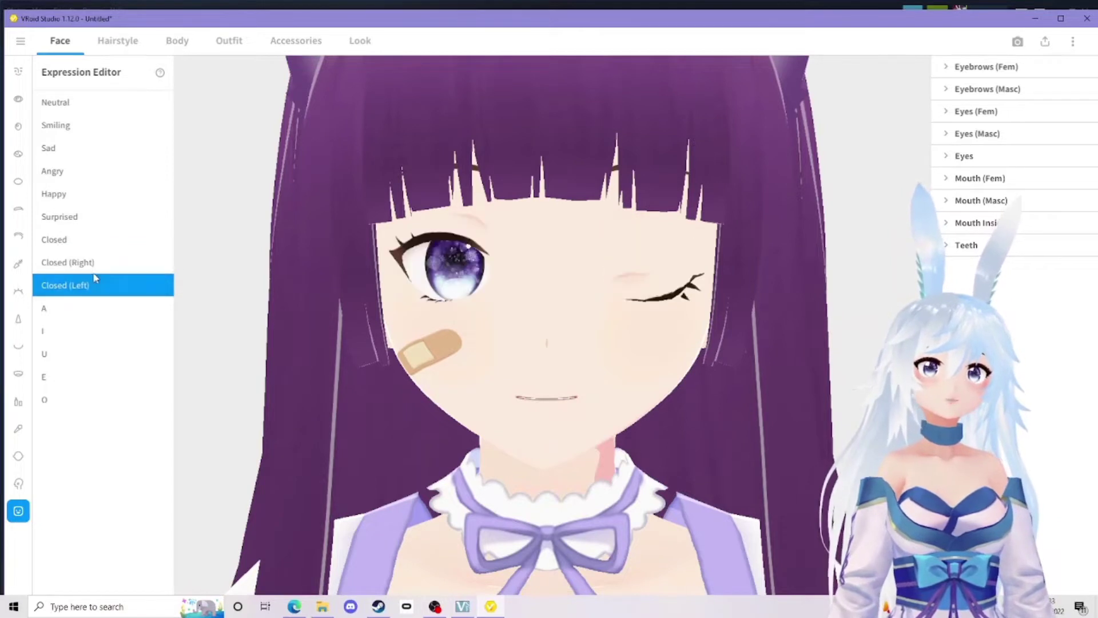
Revisit Angry and Happy, then settle on the Sad expression
left_click(78, 178)
left_click(87, 192)
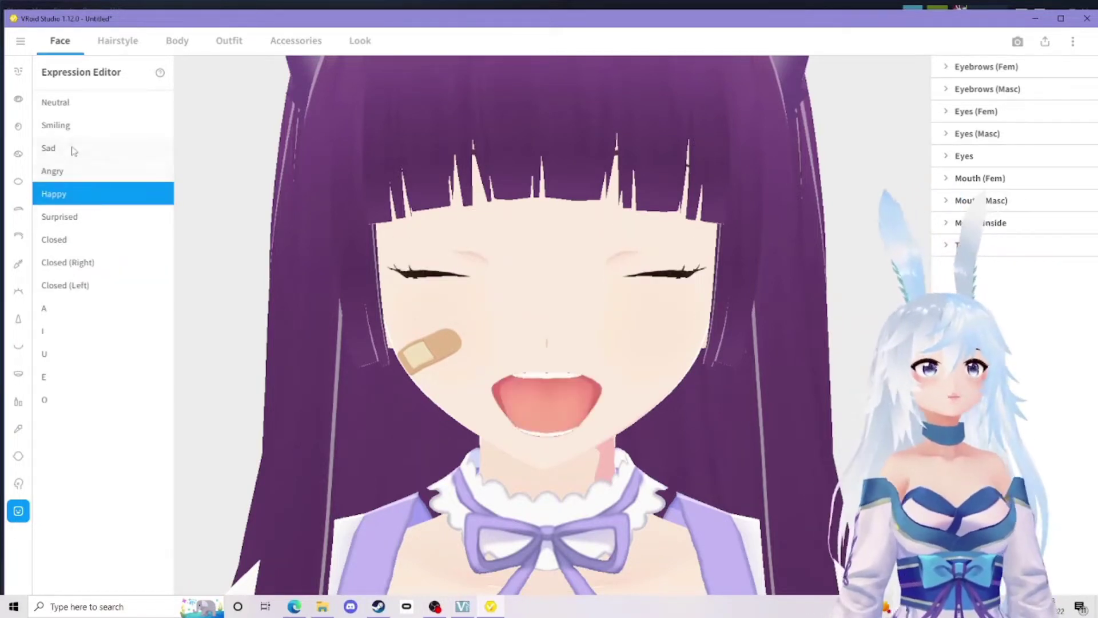
left_click(71, 148)
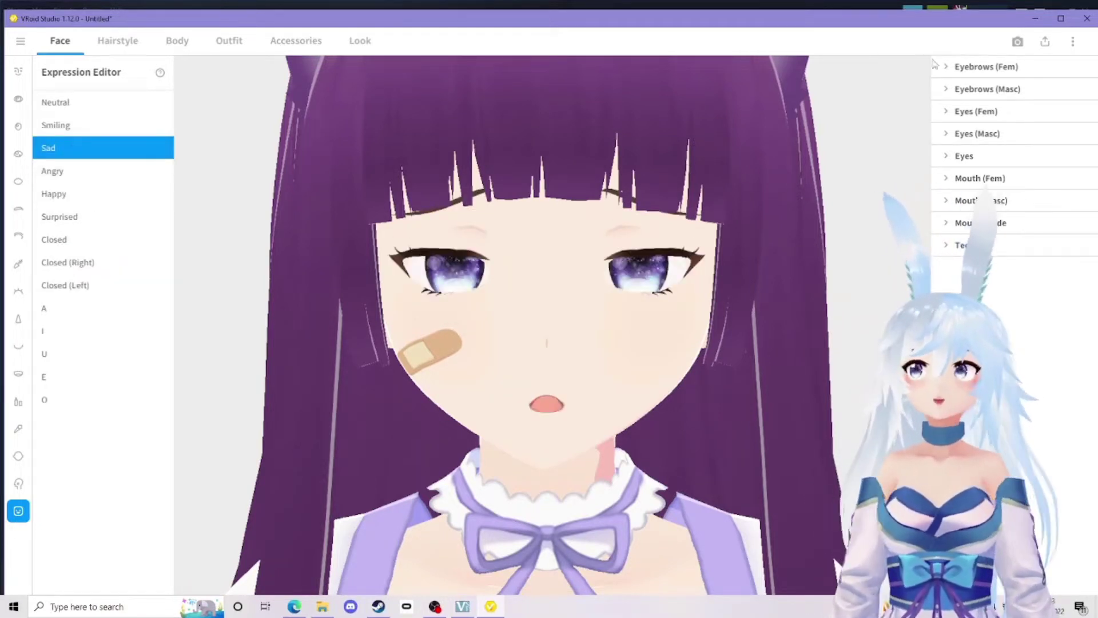
Adjust the Sad sliders: seventh eye slider 100, Eyes (Fem) Sad 0, bottom slider 100
left_click(946, 159)
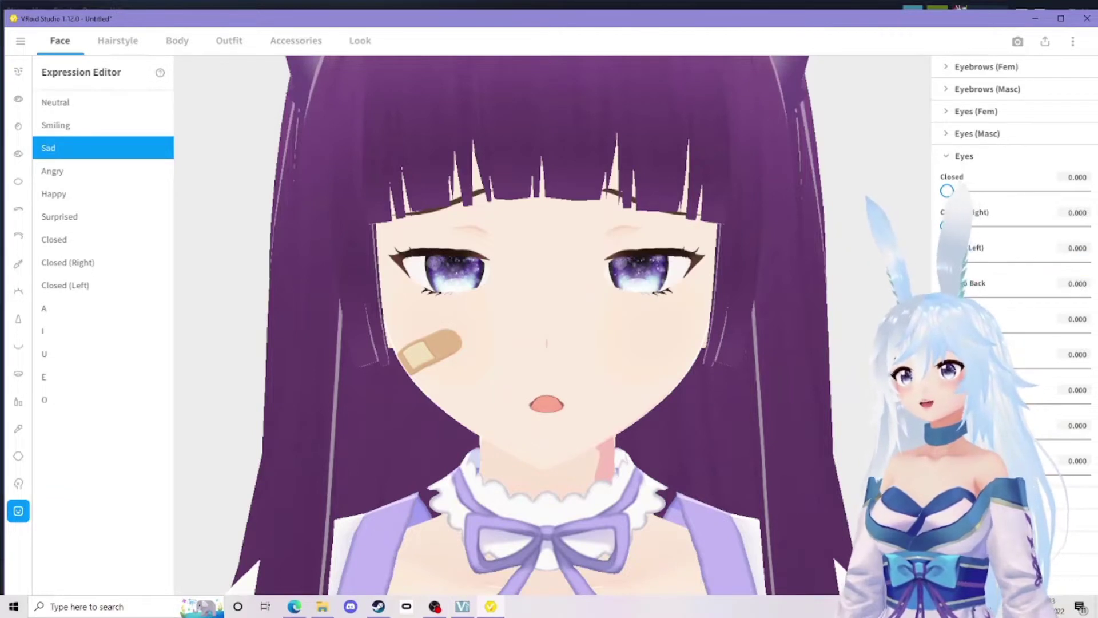
left_click_drag(947, 403, 1093, 404)
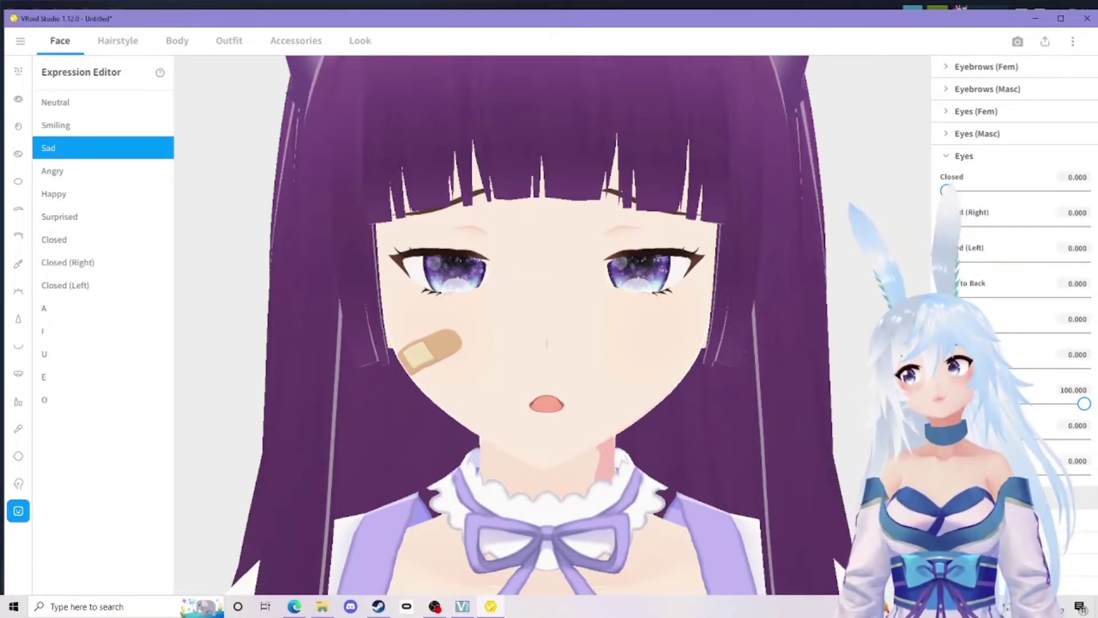
left_click(987, 66)
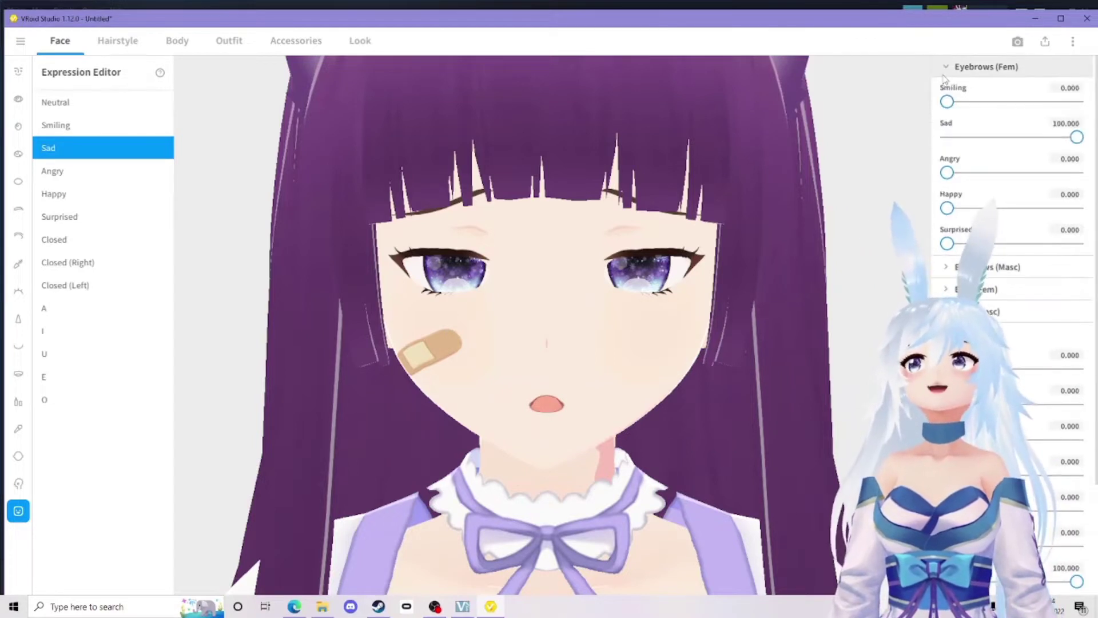
left_click(1064, 289)
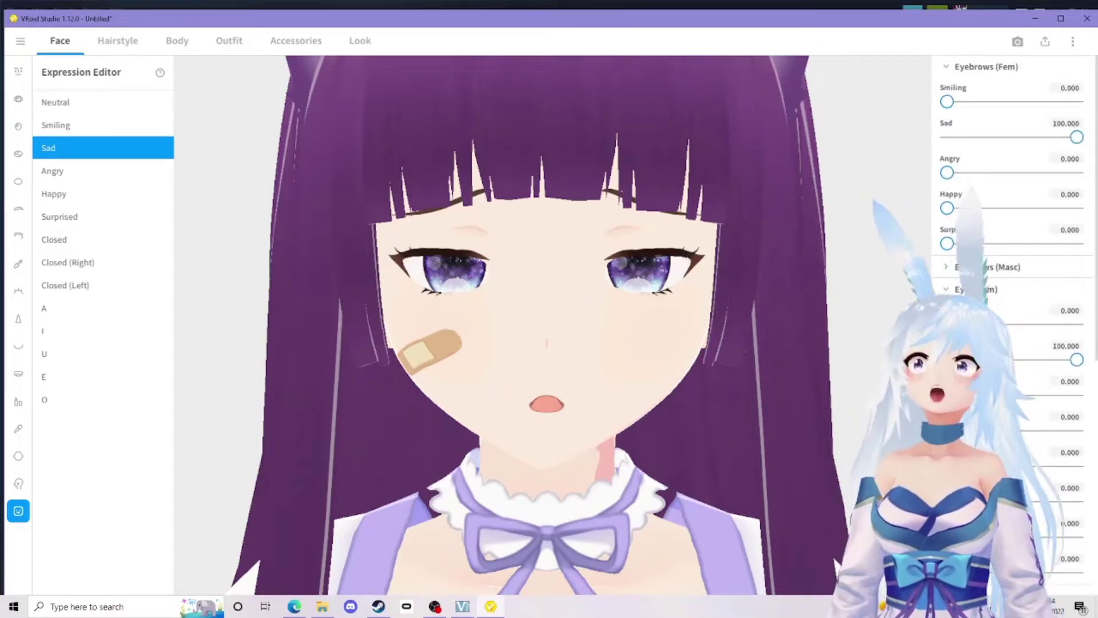
scroll(1064, 378, "down", 3)
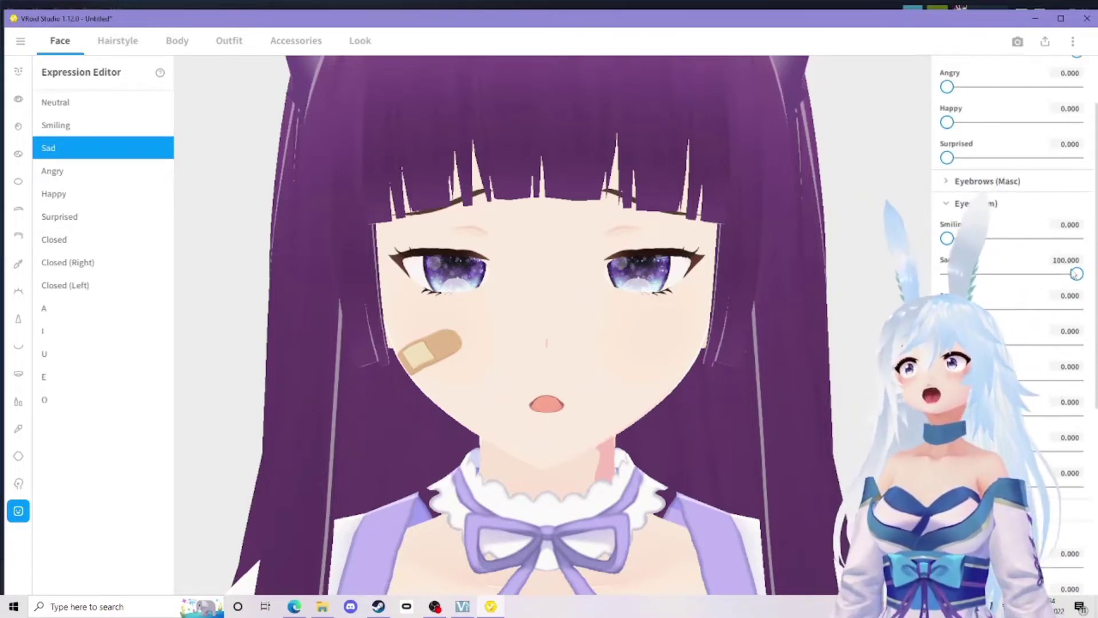
left_click_drag(1076, 273, 946, 274)
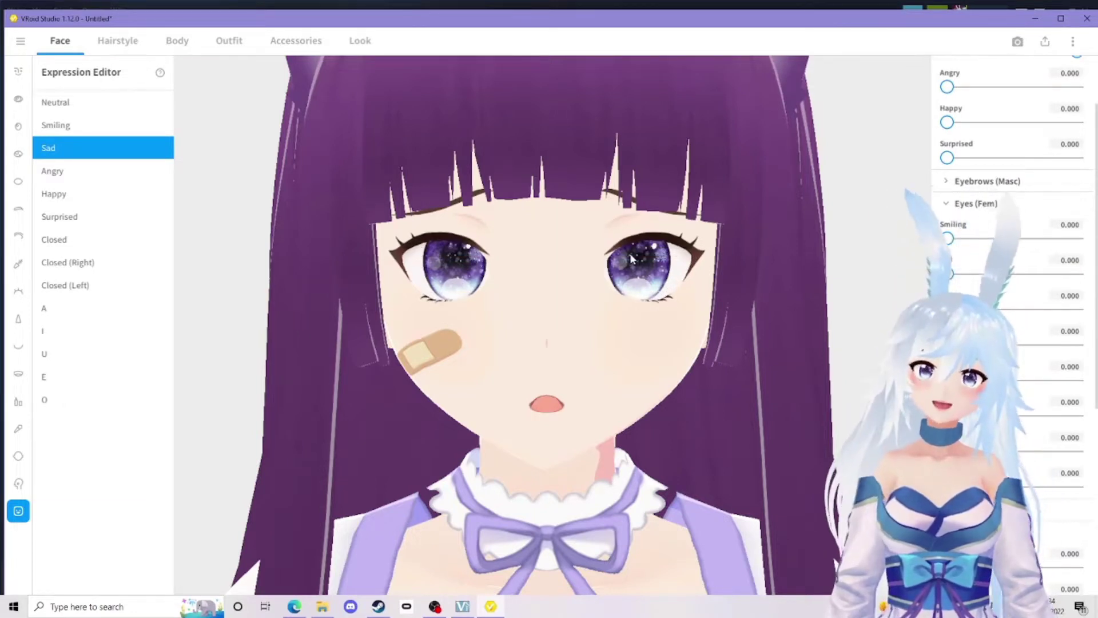
scroll(1012, 343, "down", 7)
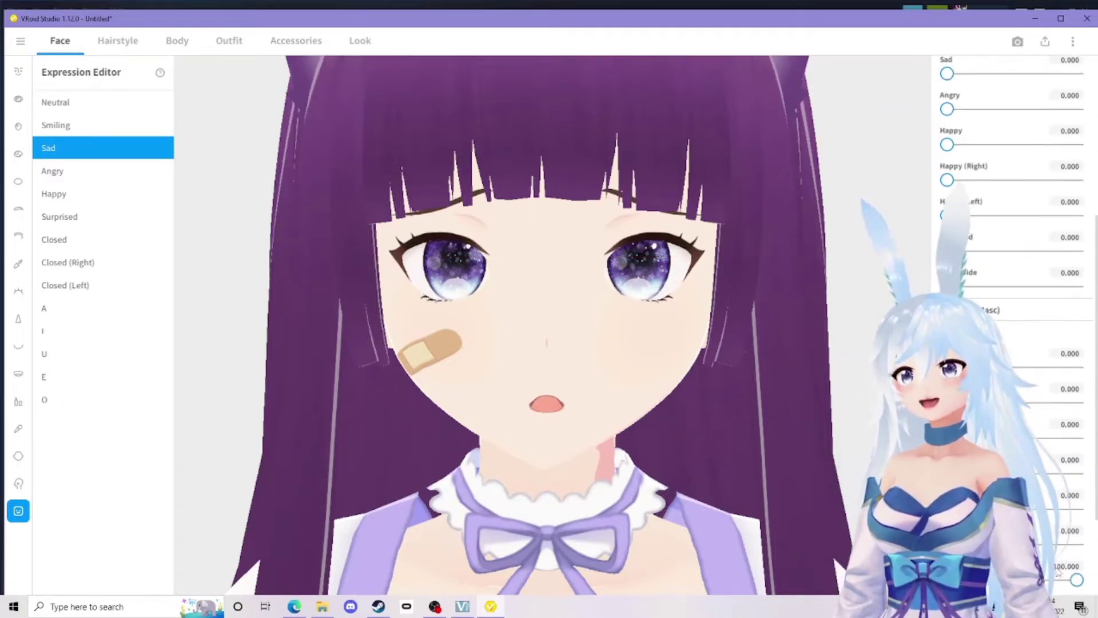
left_click_drag(1060, 583, 1096, 585)
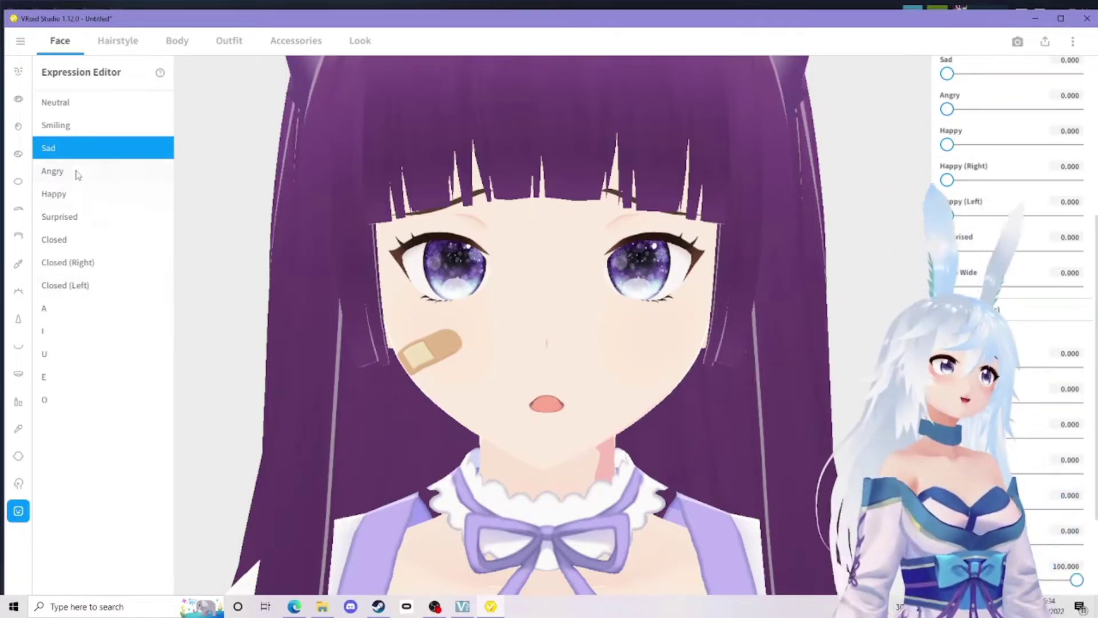
Preview the A, I, U, E and O mouth shapes, ending on A
left_click(53, 307)
left_click(56, 332)
left_click(59, 355)
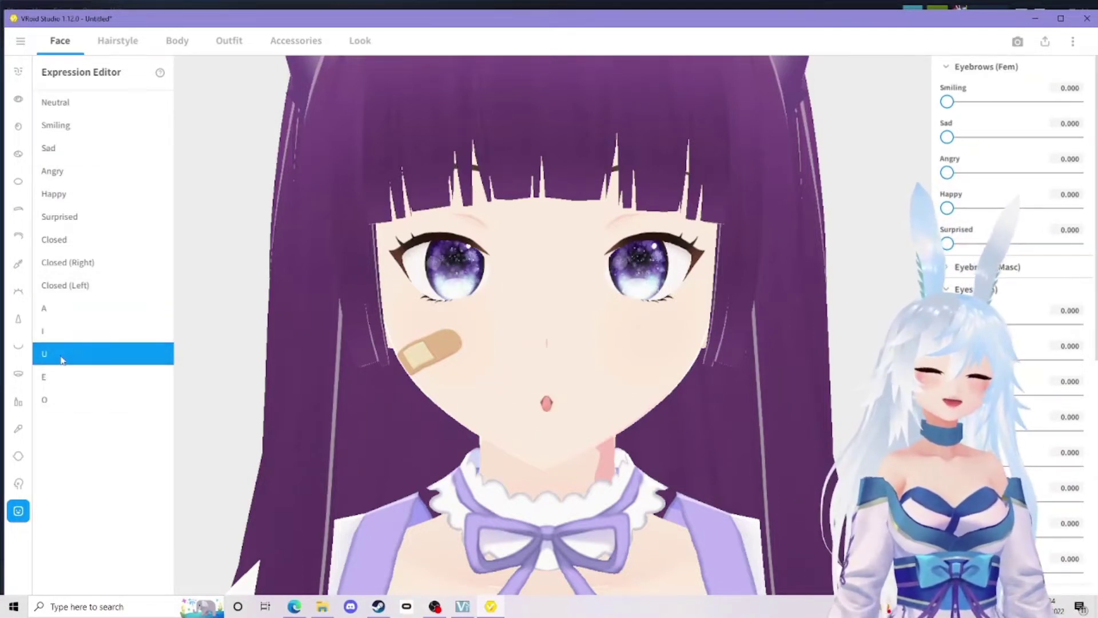
left_click(63, 380)
left_click(58, 393)
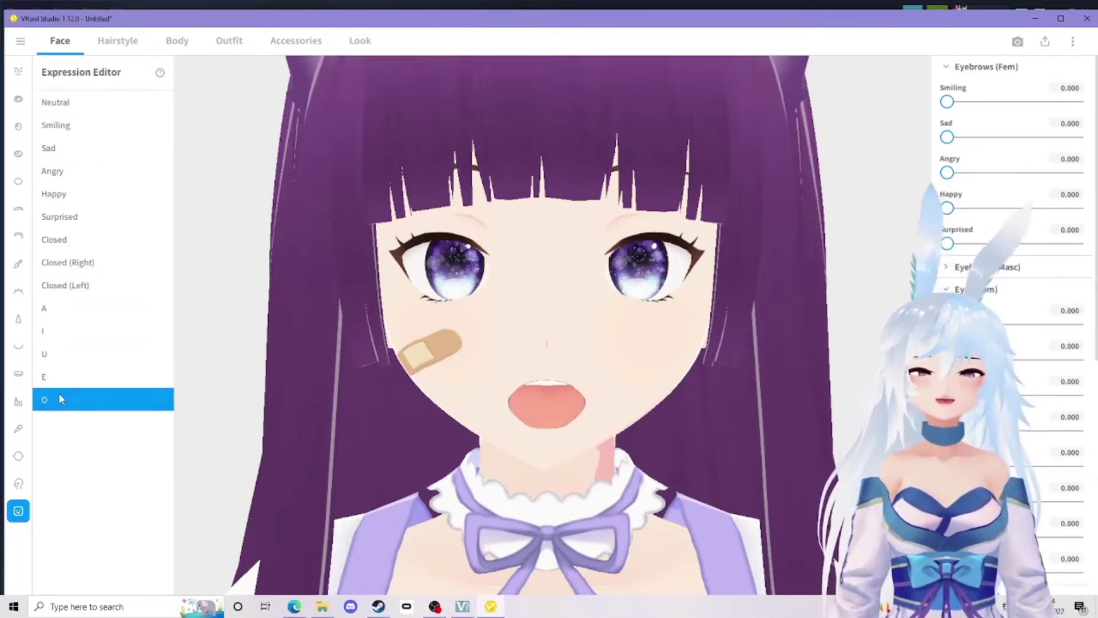
left_click(67, 314)
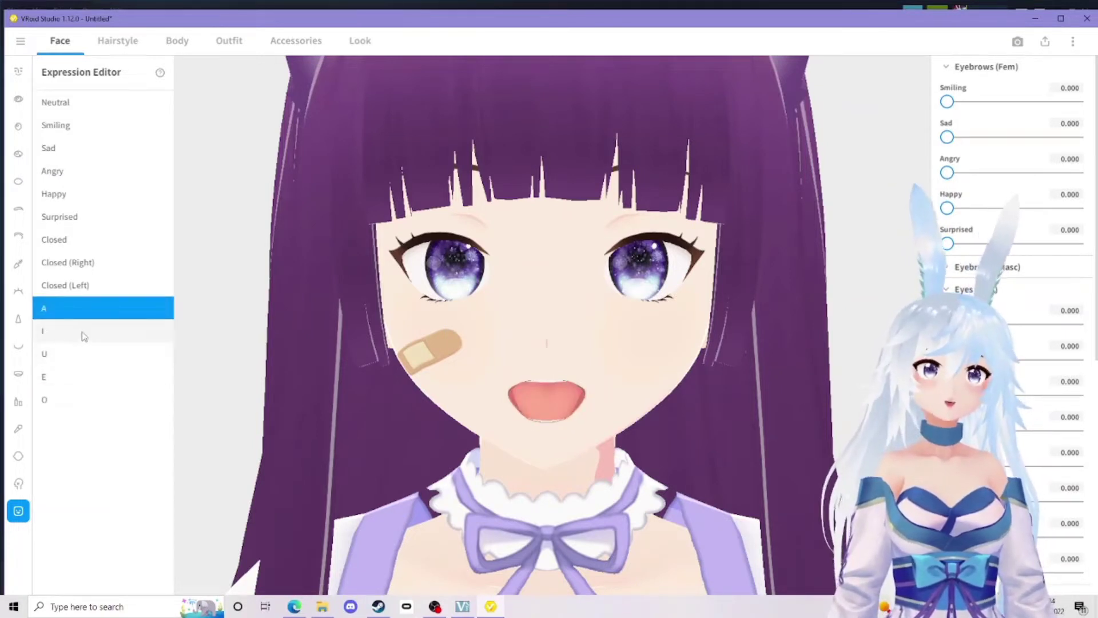
Start Export as VRM and proceed to the VRM export settings
left_click(1045, 42)
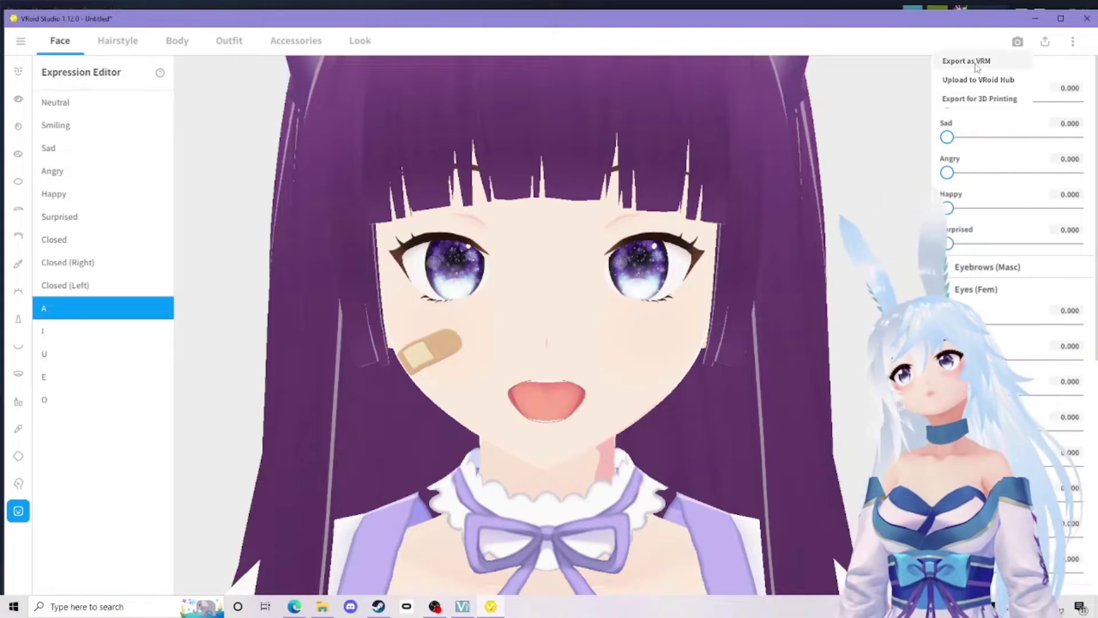
left_click(1010, 61)
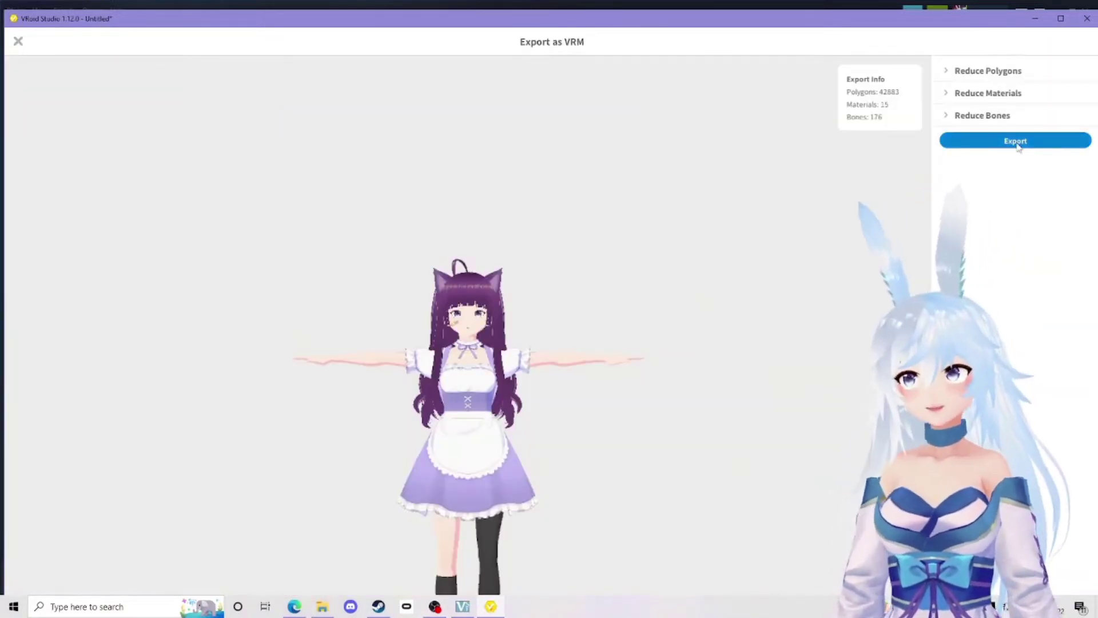
left_click(1010, 143)
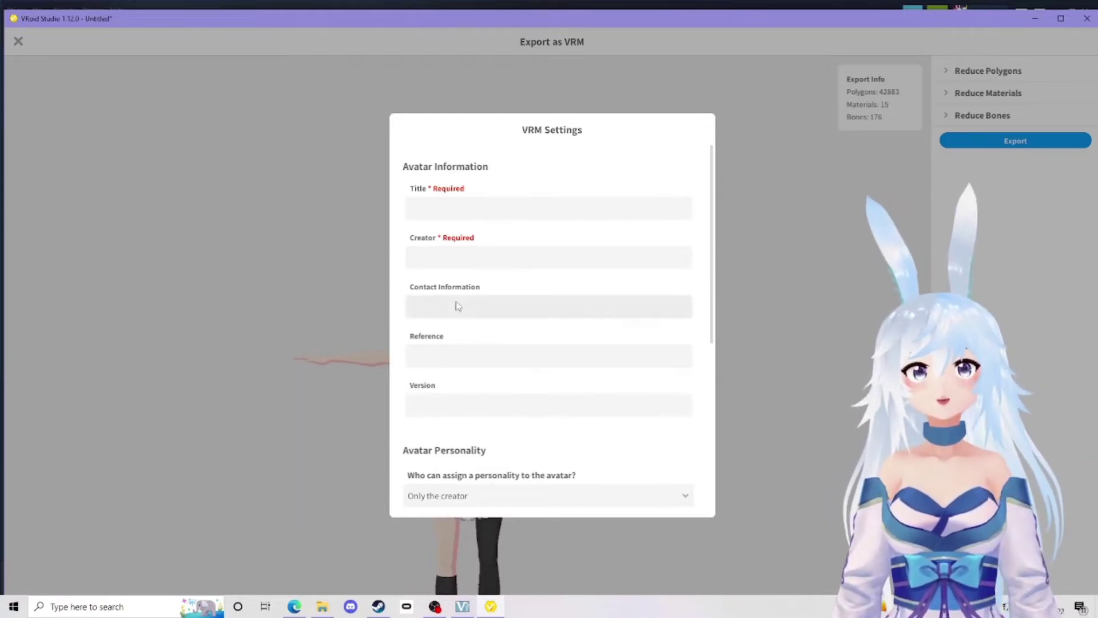
Review the VRM license settings, then quit VRoid Studio choosing Don't Save
scroll(522, 307, "down", 2)
scroll(537, 305, "down", 4)
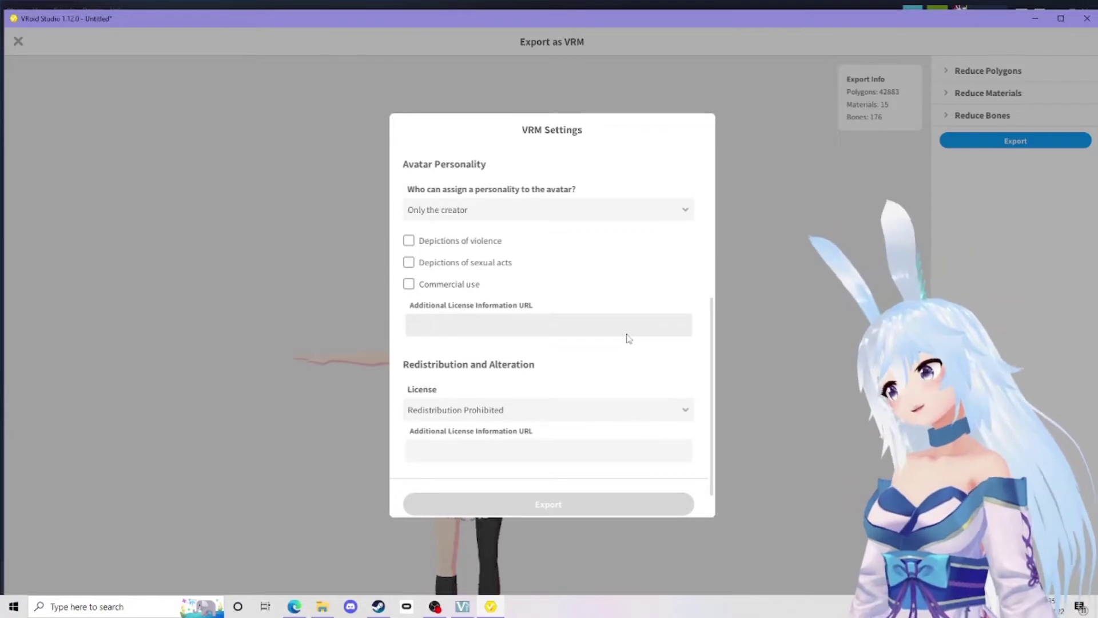
scroll(607, 343, "down", 2)
scroll(619, 317, "up", 6)
scroll(619, 316, "down", 3)
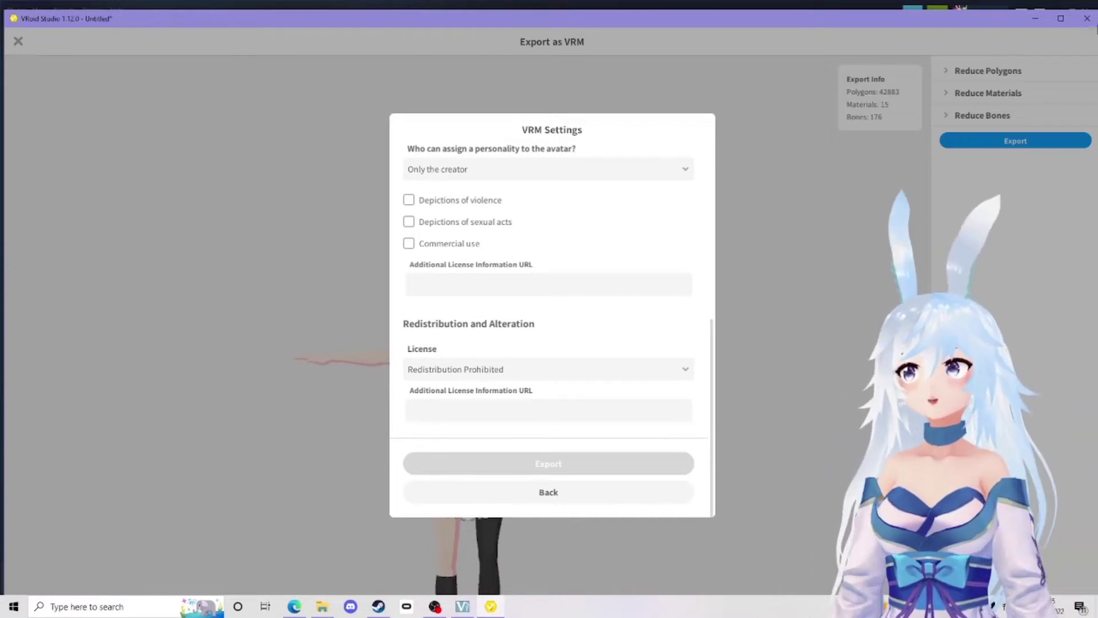
left_click(1084, 20)
left_click(539, 367)
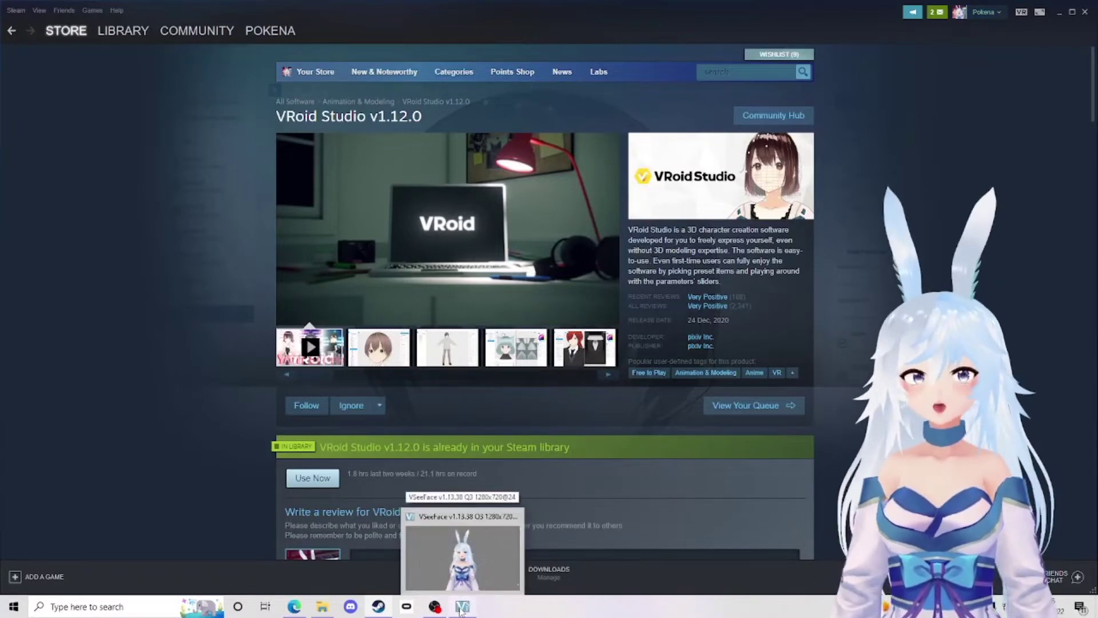
Bring the VSeeFace window with the white-haired bunny avatar to the front
left_click(462, 608)
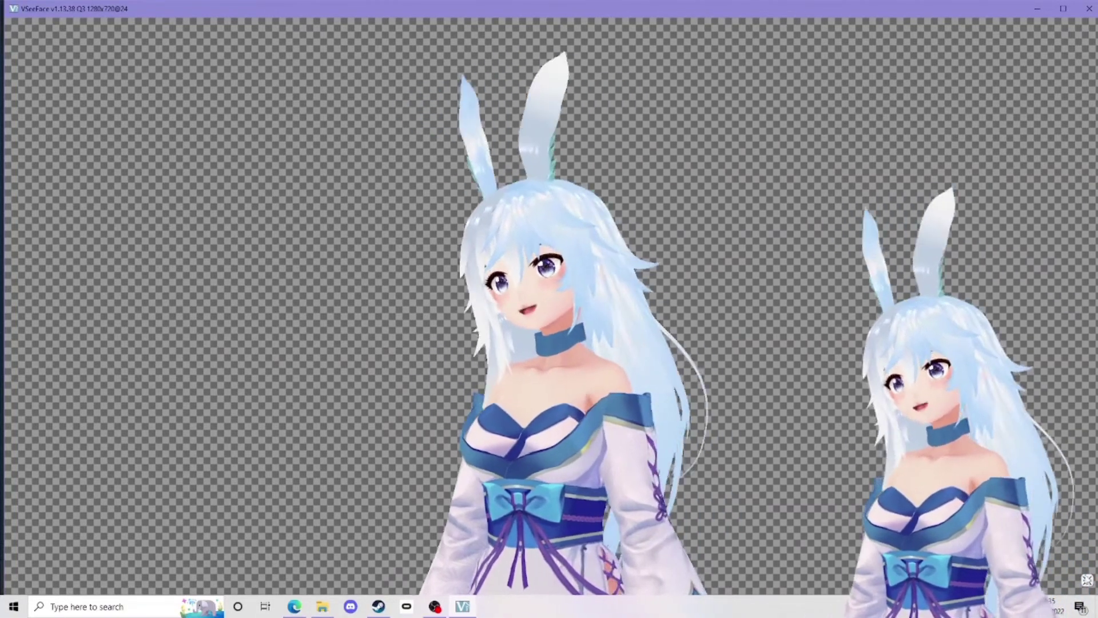
Show the VSeeFace interface and browse the Avatar selection list
left_click(1086, 580)
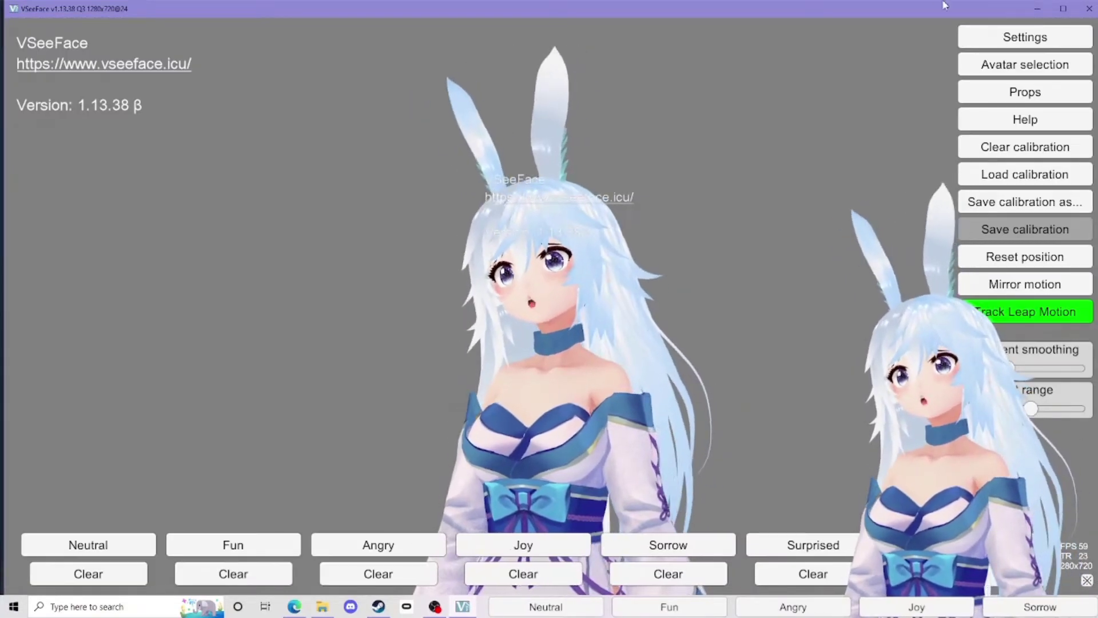
left_click(1025, 64)
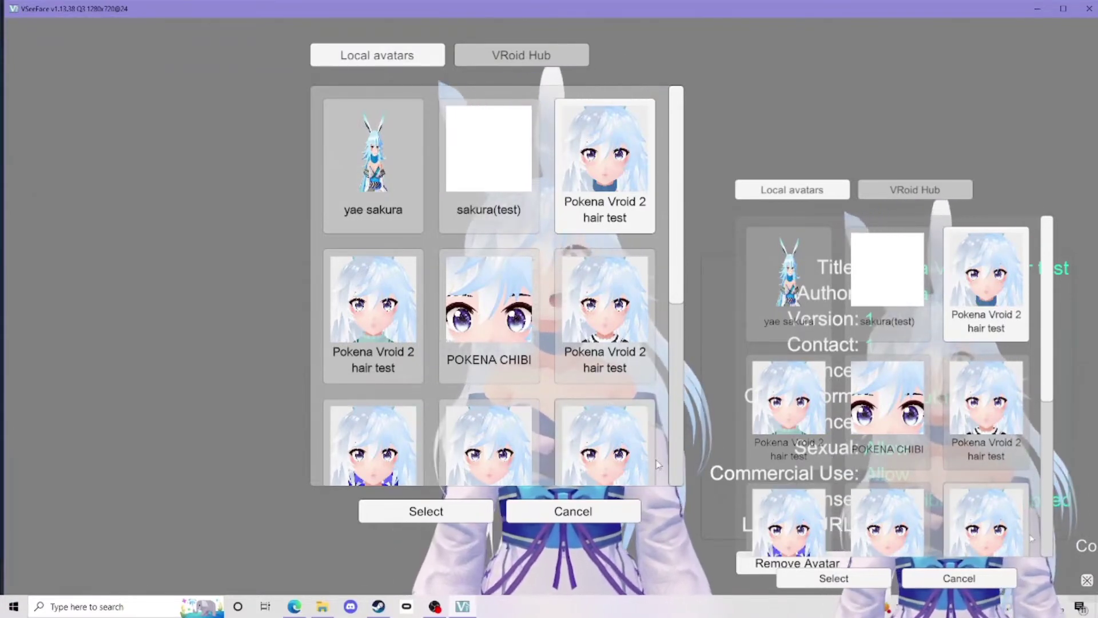
scroll(601, 400, "down", 3)
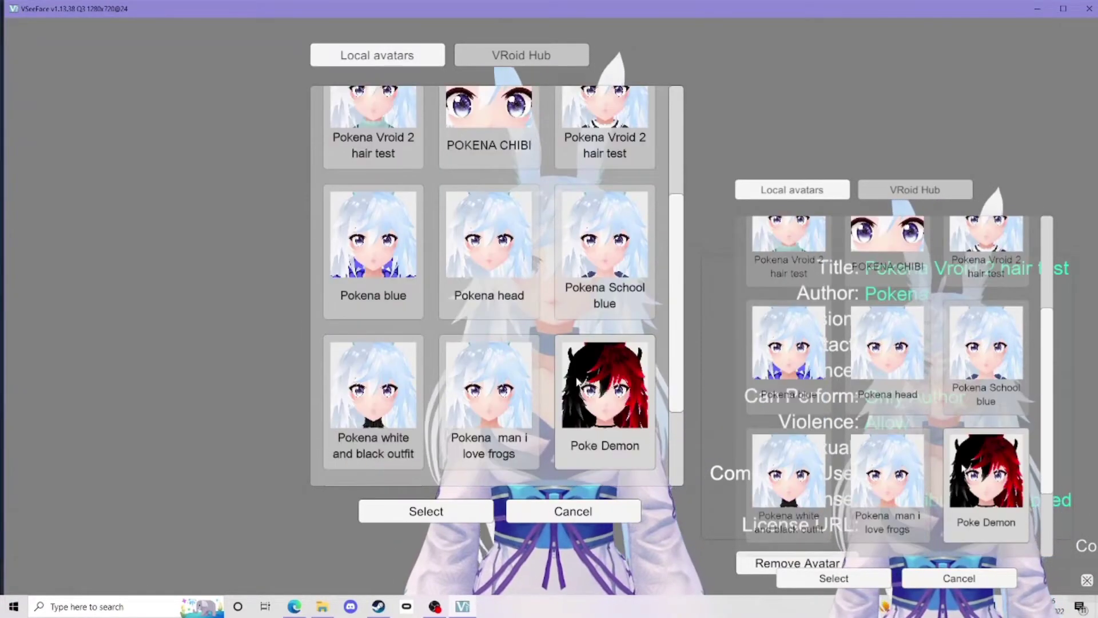
scroll(381, 402, "down", 2)
scroll(380, 402, "up", 5)
scroll(380, 402, "down", 5)
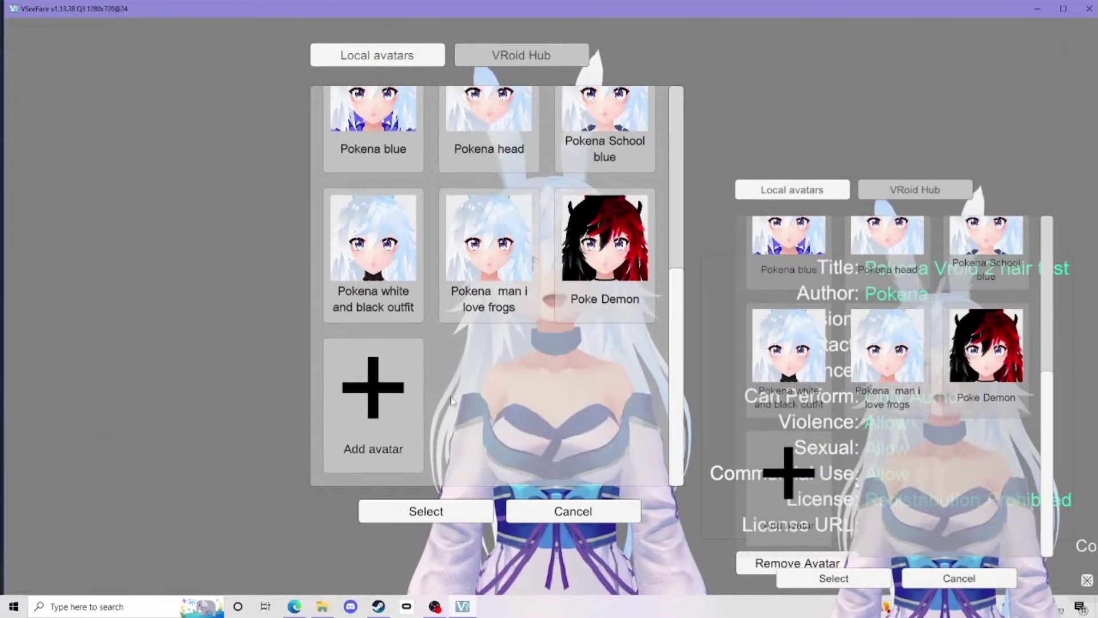
Try adding a VRM file, cancel the file dialog, then load the Poke Demon avatar
left_click(380, 402)
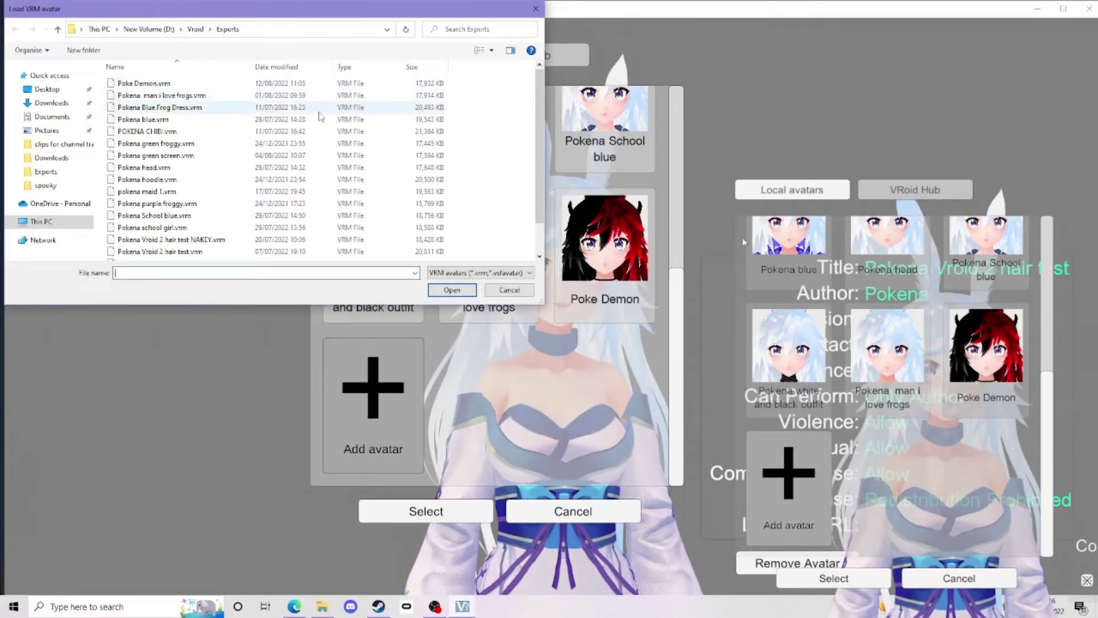
scroll(312, 223, "down", 1)
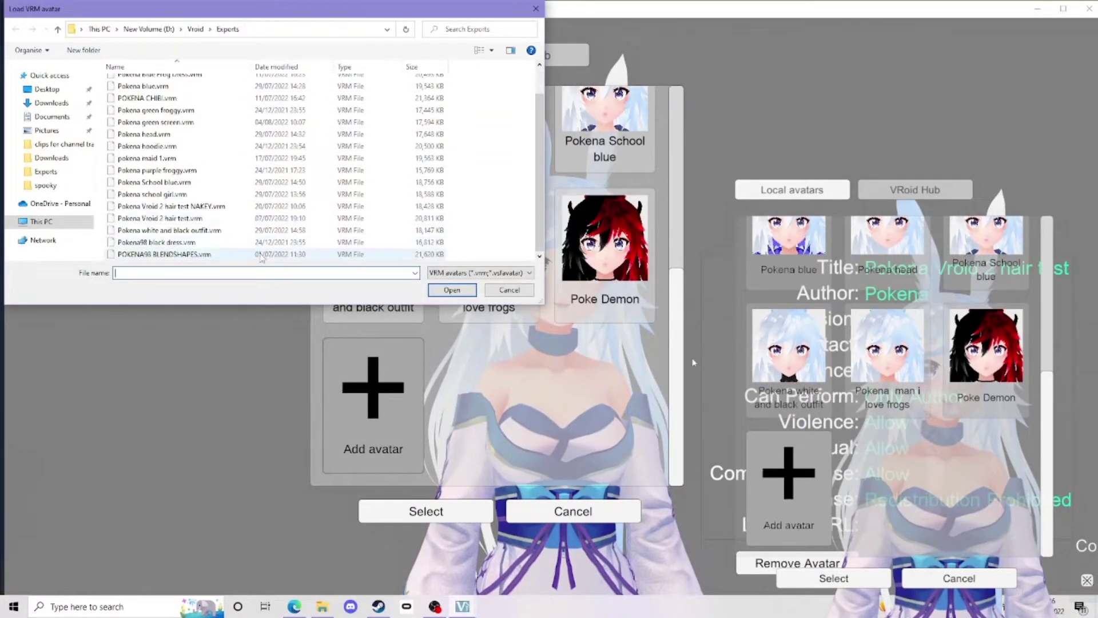
left_click(288, 183)
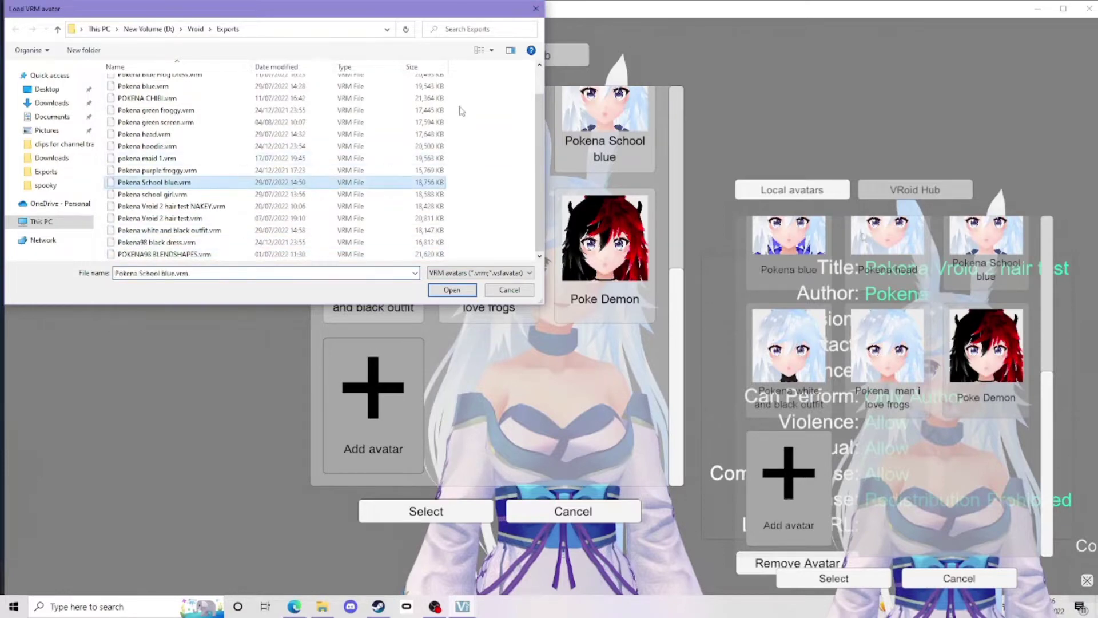
left_click(535, 8)
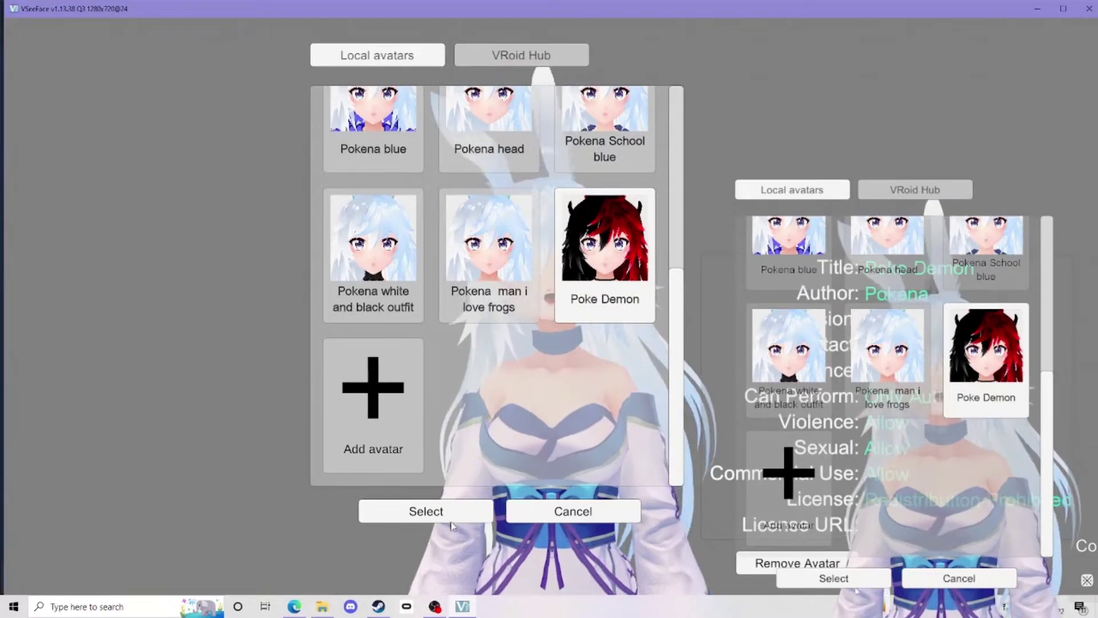
left_click(451, 513)
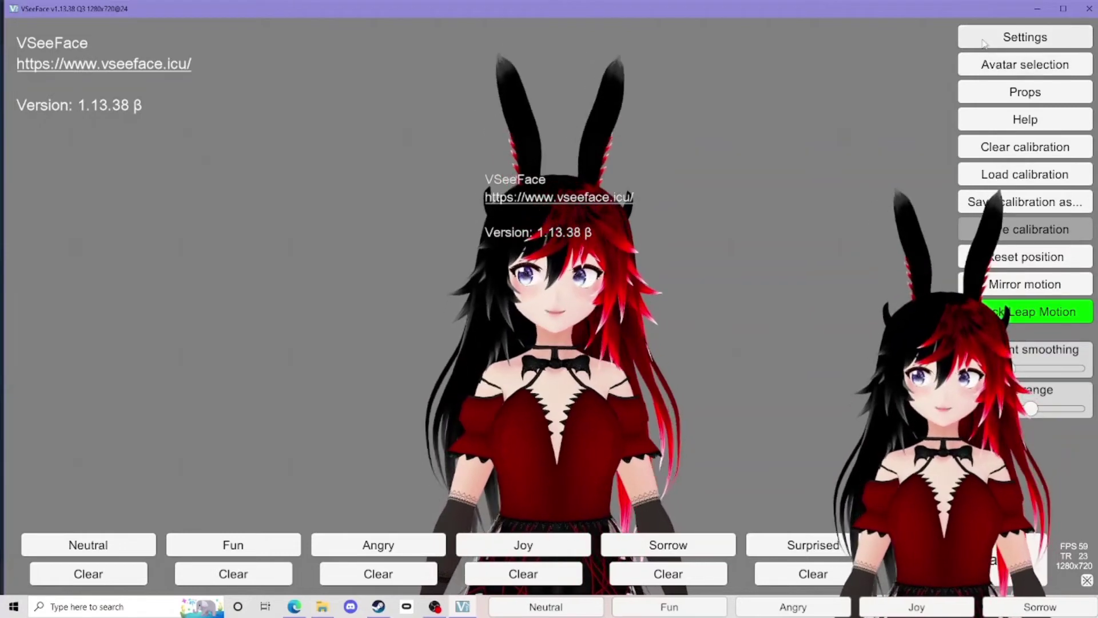
Open General settings and scroll through expression detection, anti-aliasing, resolution and frame-rate options
left_click(1038, 37)
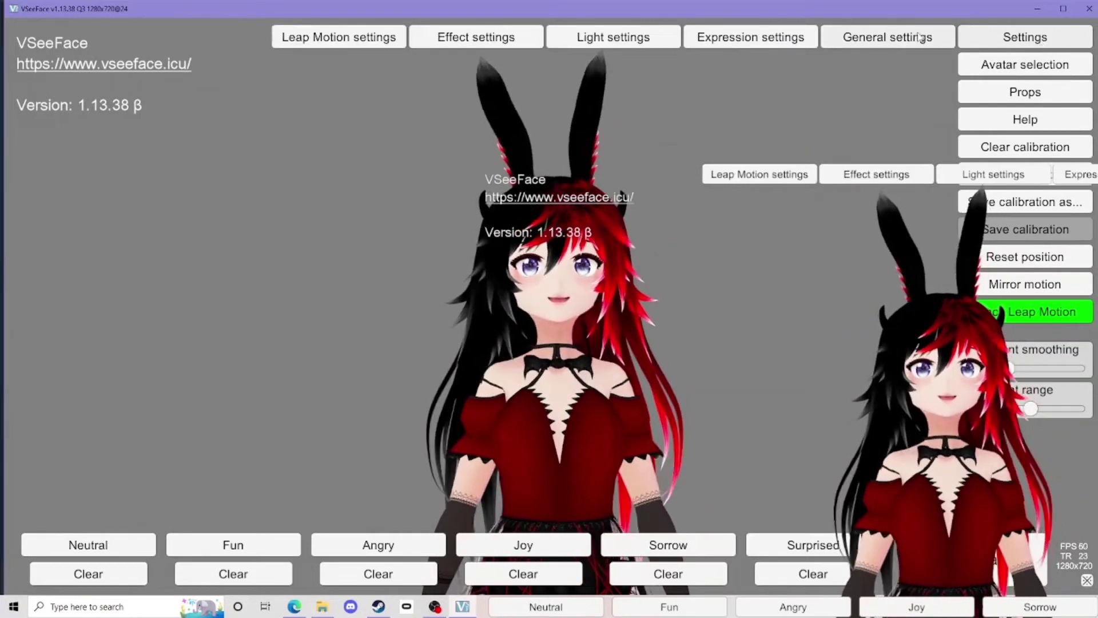
left_click(873, 41)
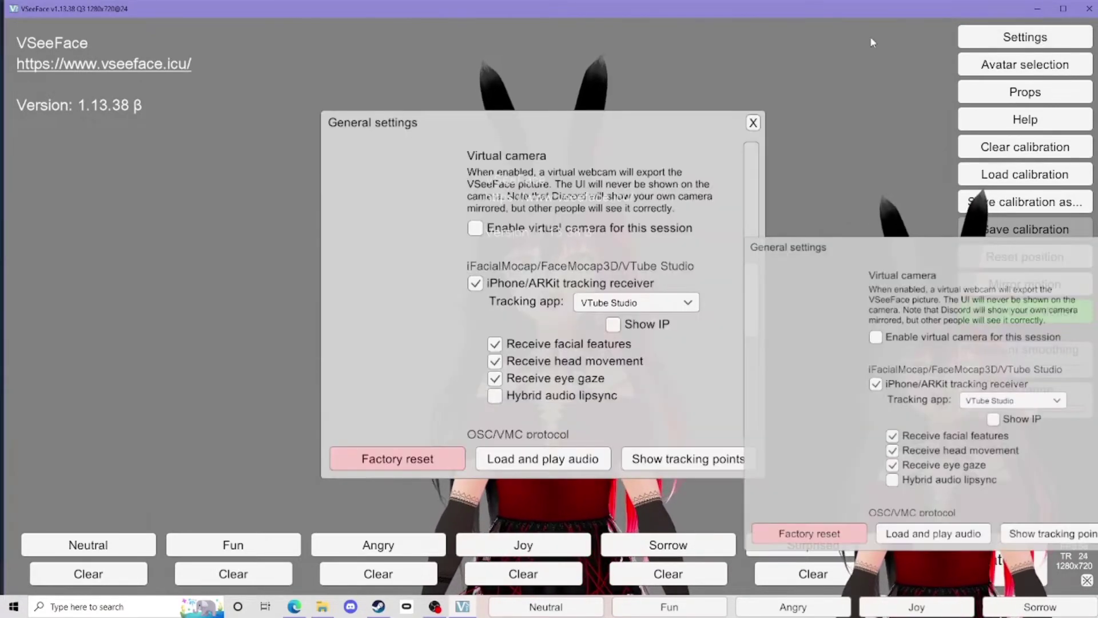
scroll(727, 301, "up", 10)
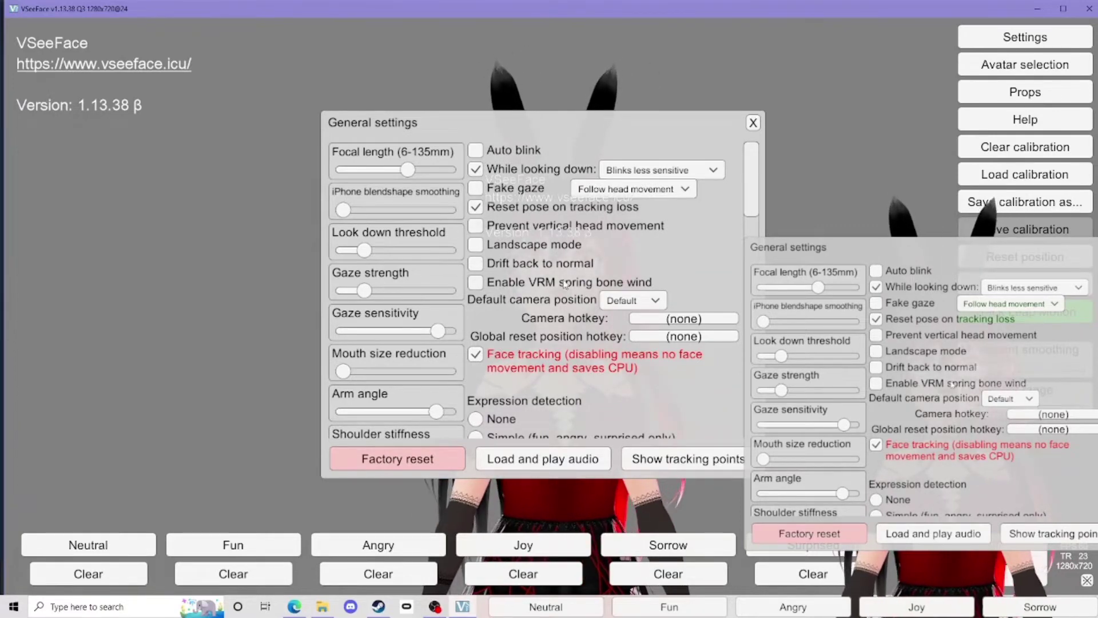
scroll(565, 284, "down", 3)
scroll(669, 328, "down", 2)
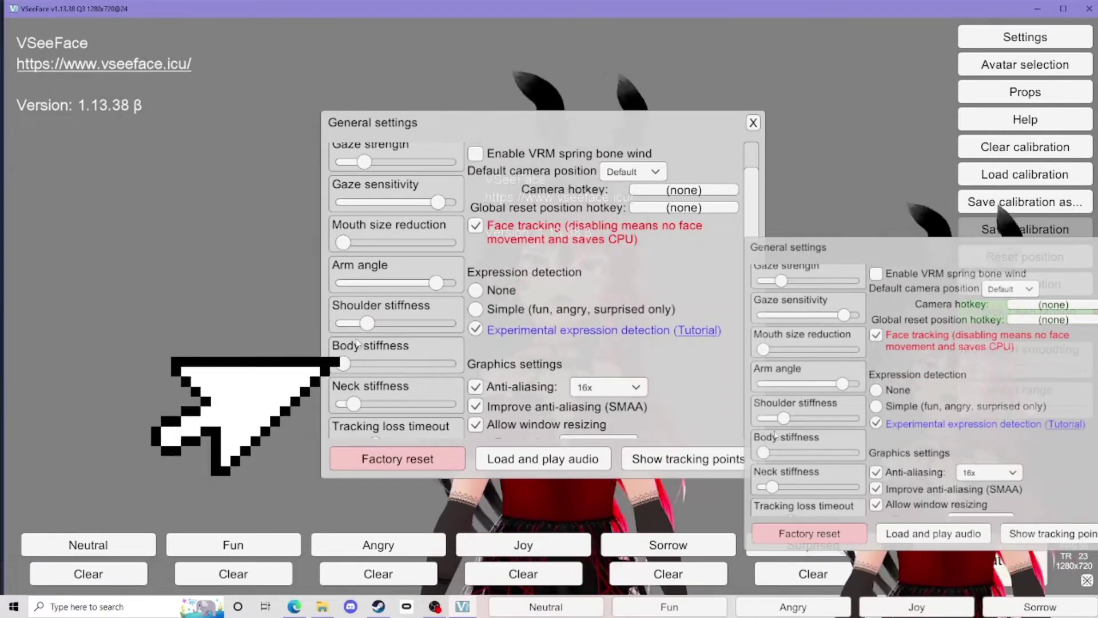
scroll(591, 312, "down", 3)
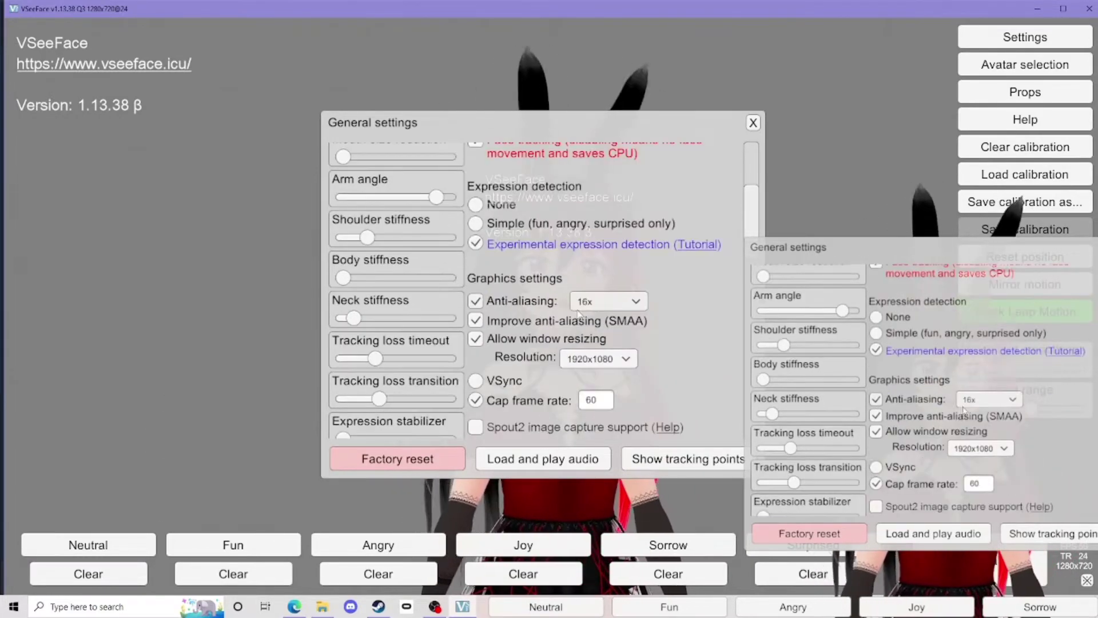
scroll(579, 314, "down", 3)
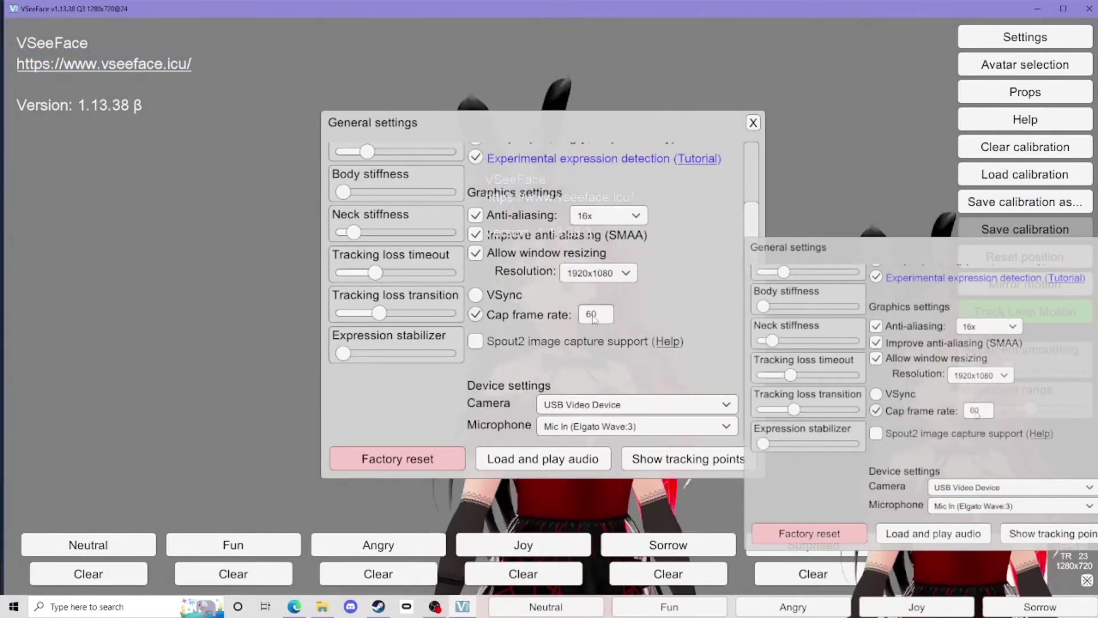
scroll(600, 322, "up", 10)
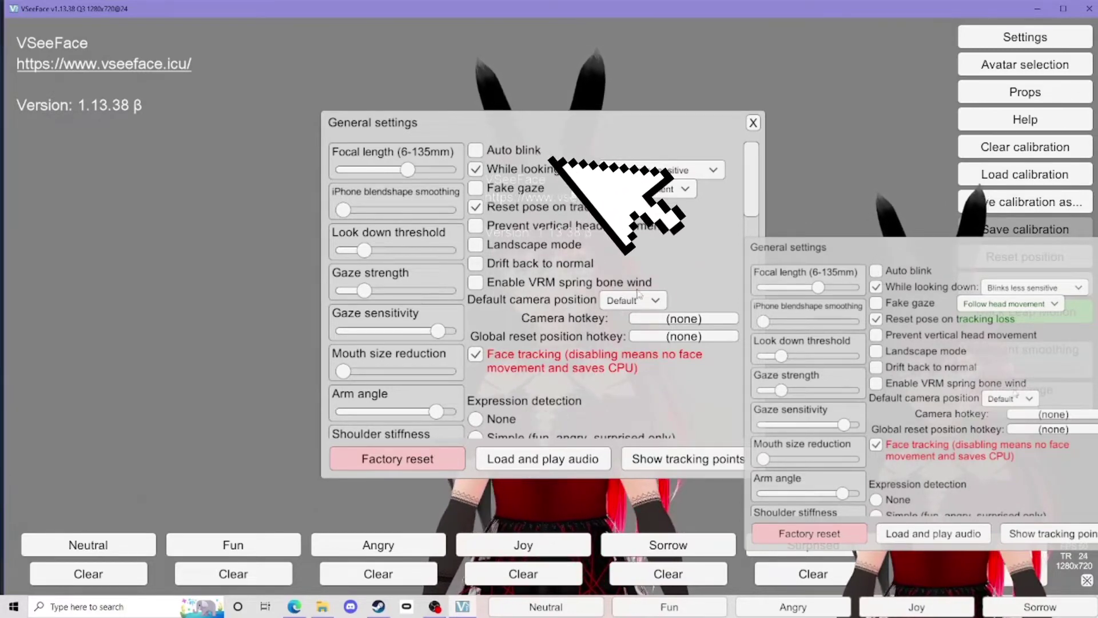
left_click_drag(756, 179, 757, 218)
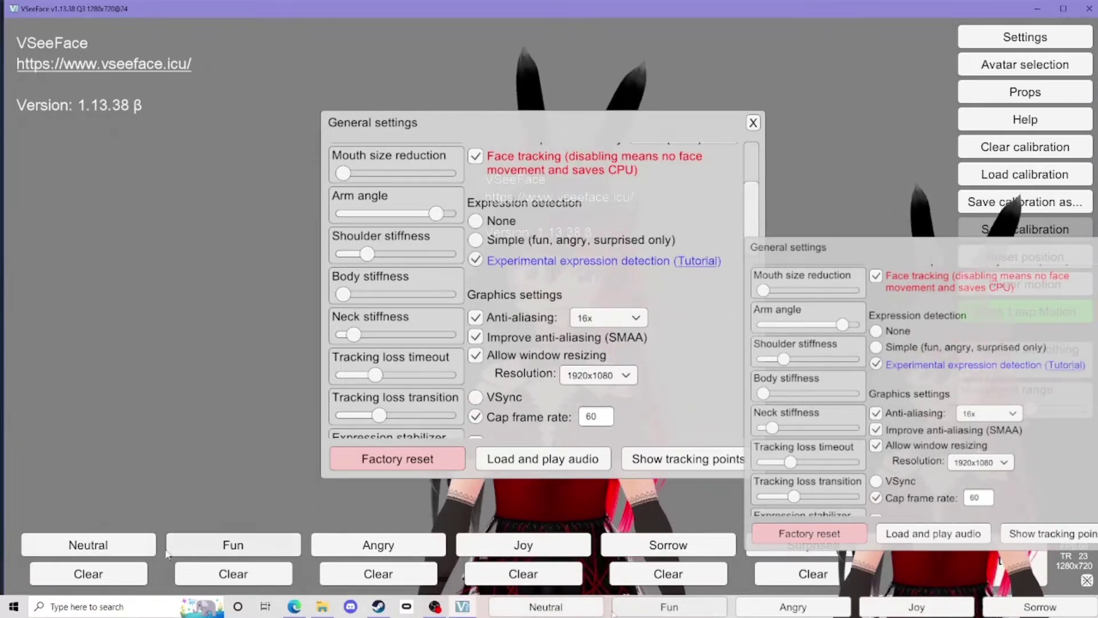
Reopen General settings and scroll to the camera, microphone and virtual camera options
left_click(754, 123)
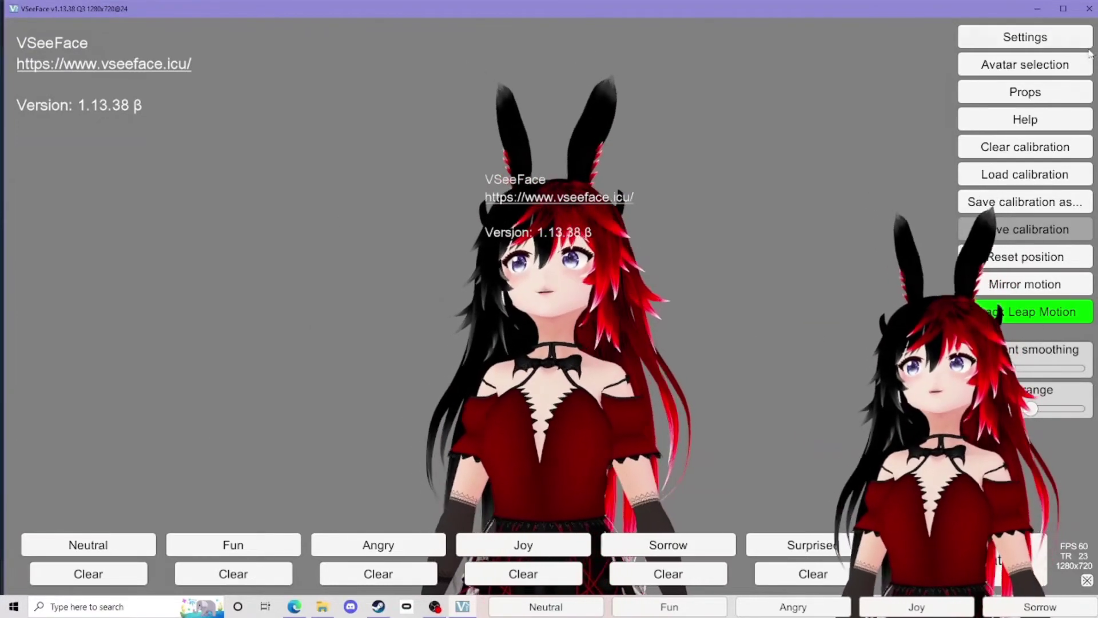
left_click(1025, 37)
left_click(913, 37)
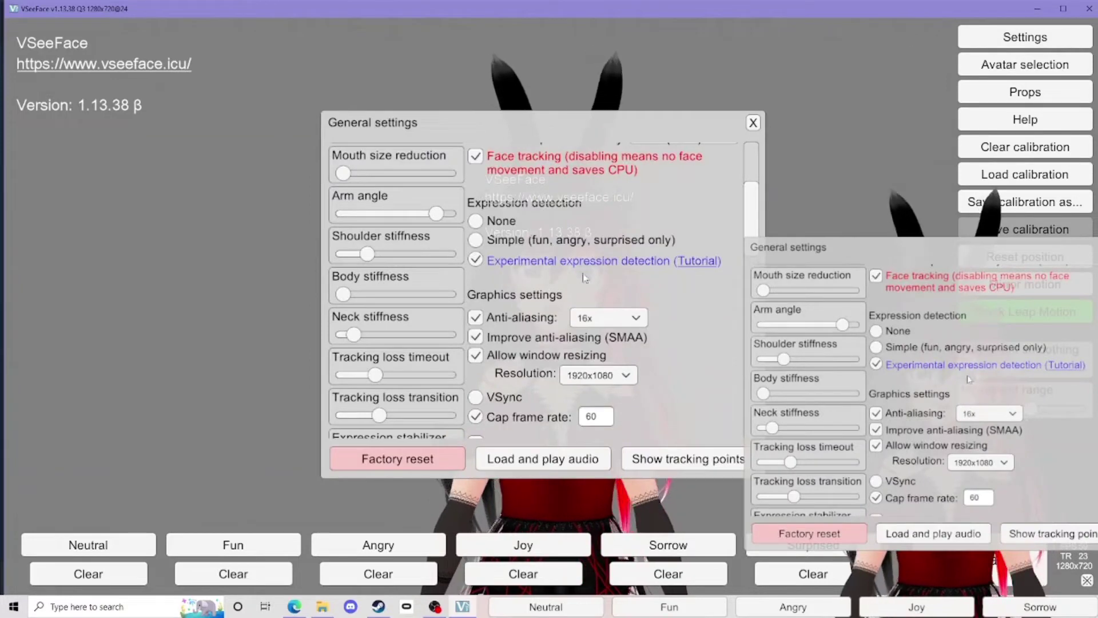
scroll(584, 278, "down", 3)
scroll(585, 259, "up", 1)
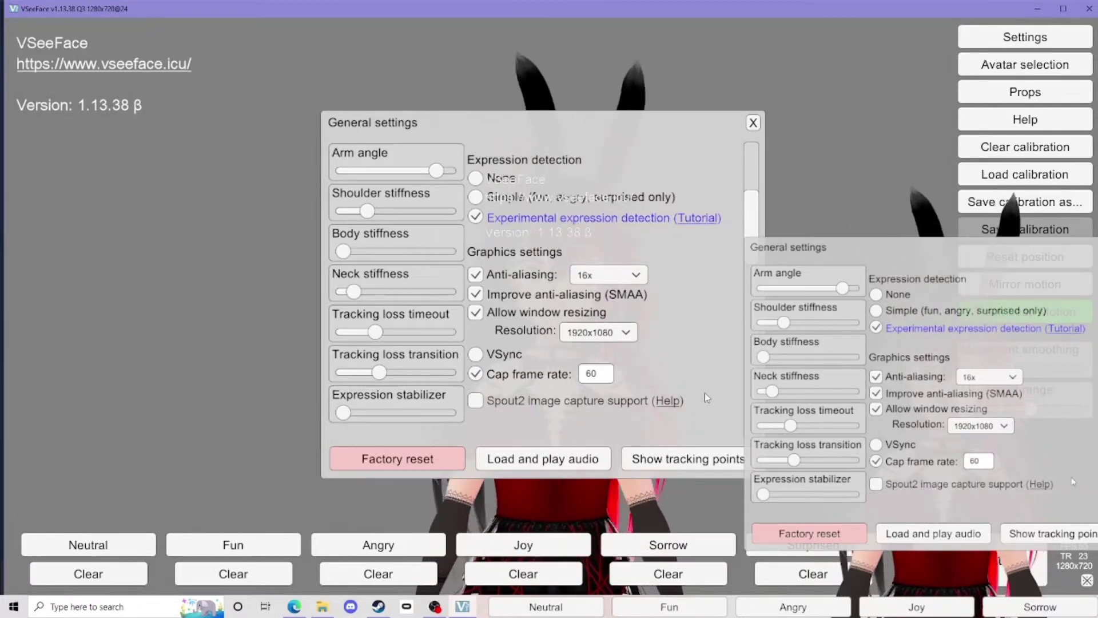
scroll(705, 392, "down", 5)
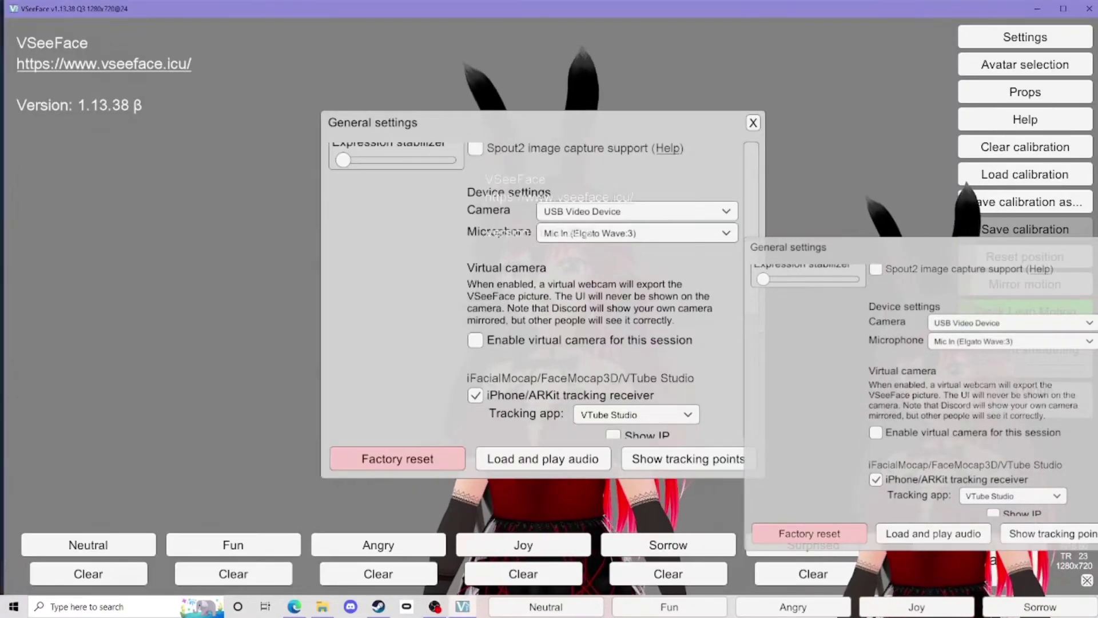
Review General settings once more, close it, and hide the interface for a transparent background
left_click(753, 123)
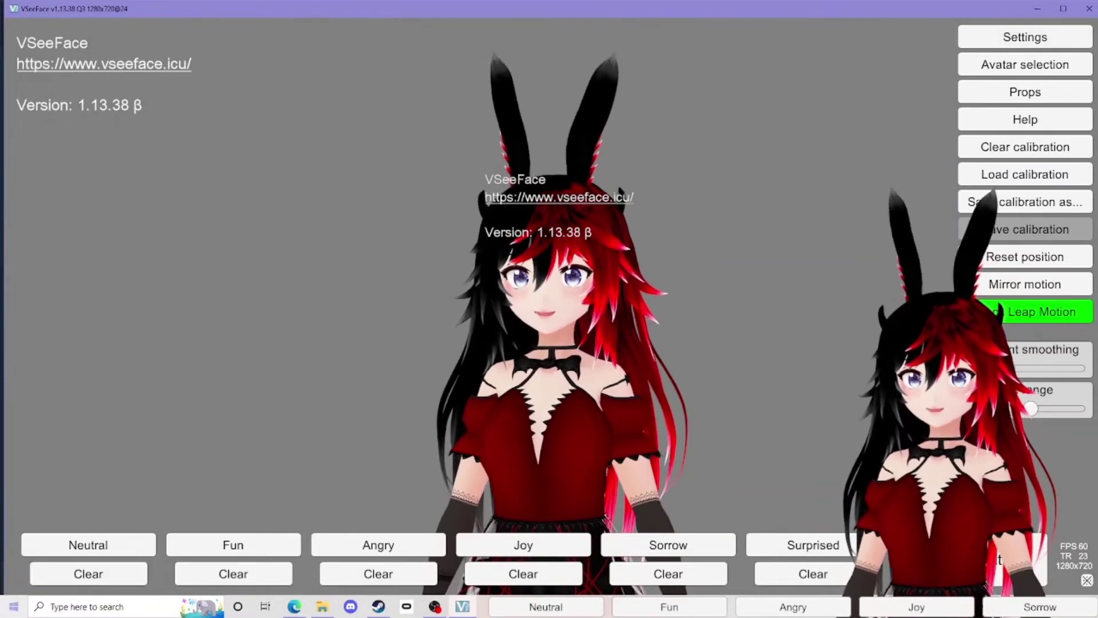
left_click(1025, 38)
left_click(883, 36)
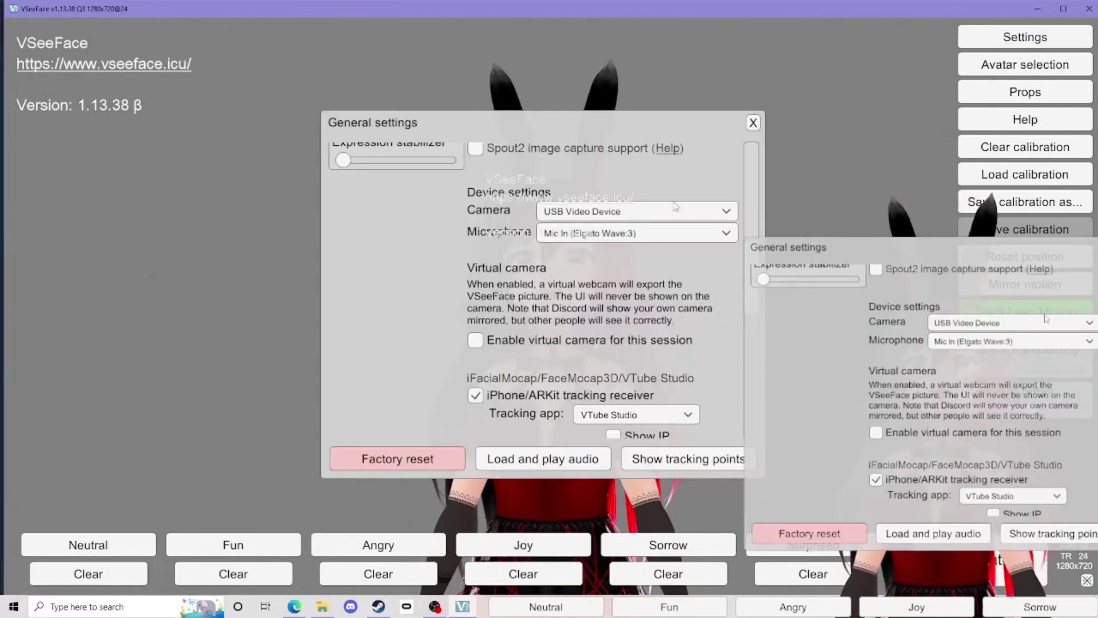
scroll(583, 248, "down", 15)
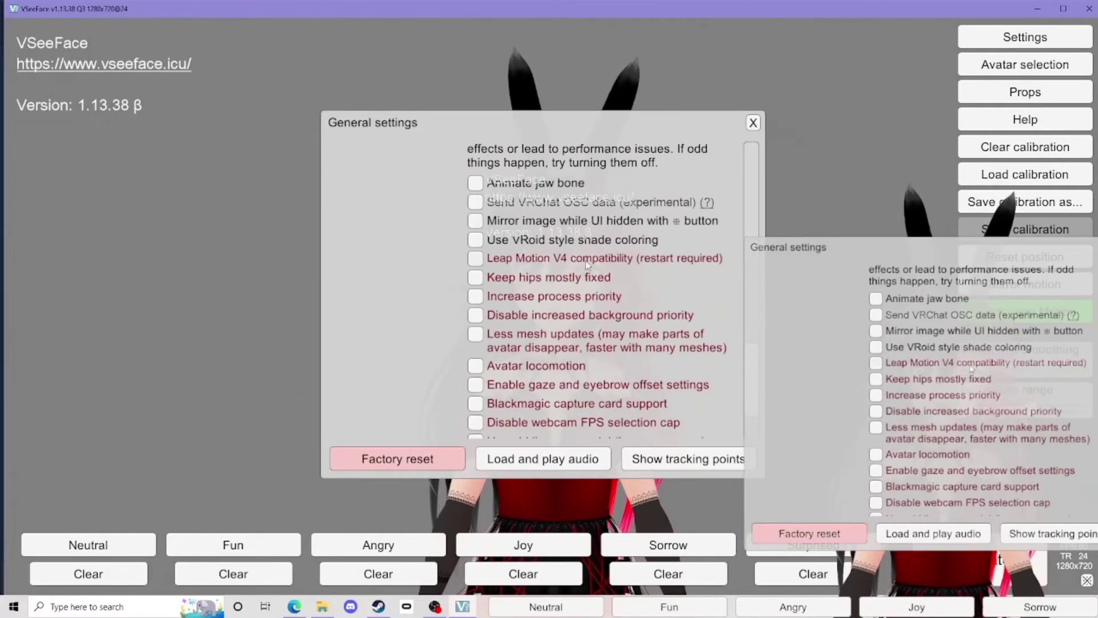
scroll(589, 270, "up", 10)
scroll(587, 276, "down", 2)
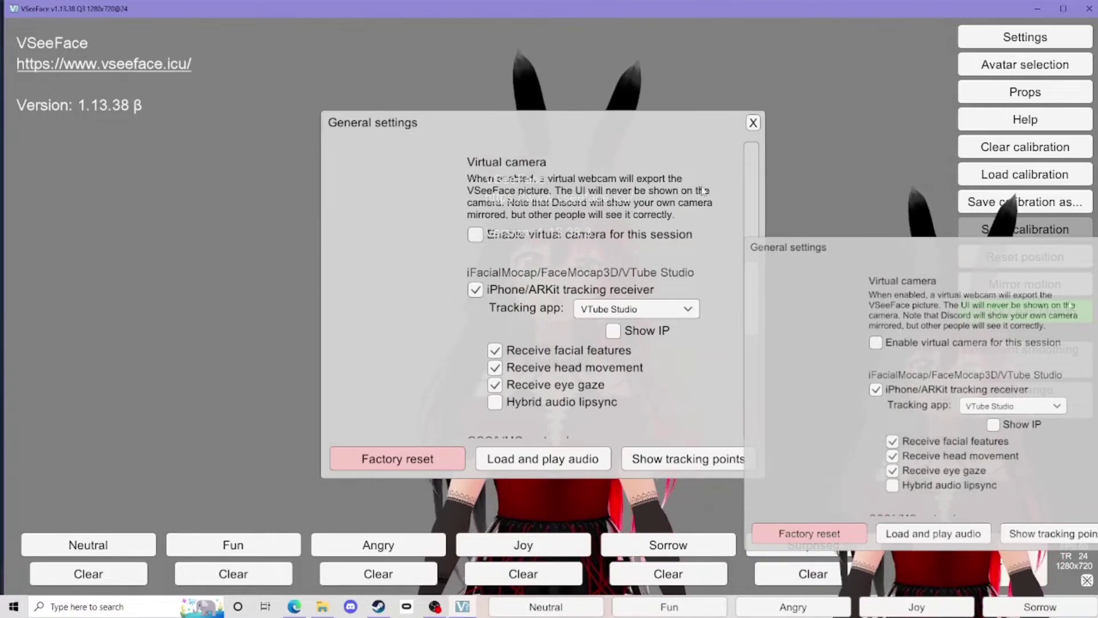
left_click(753, 123)
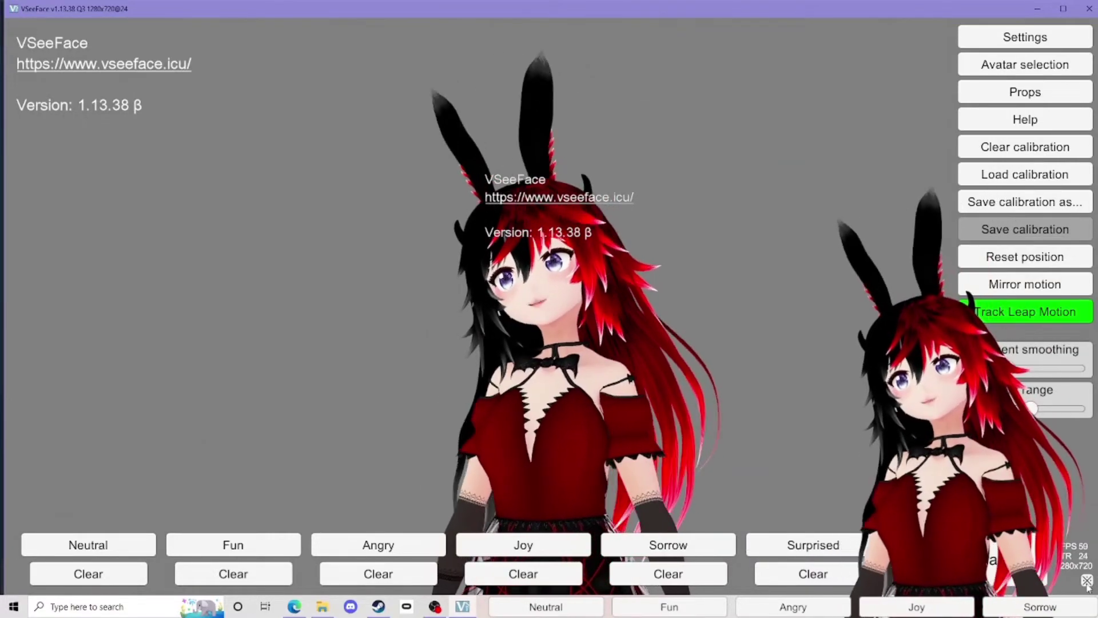
left_click(1087, 581)
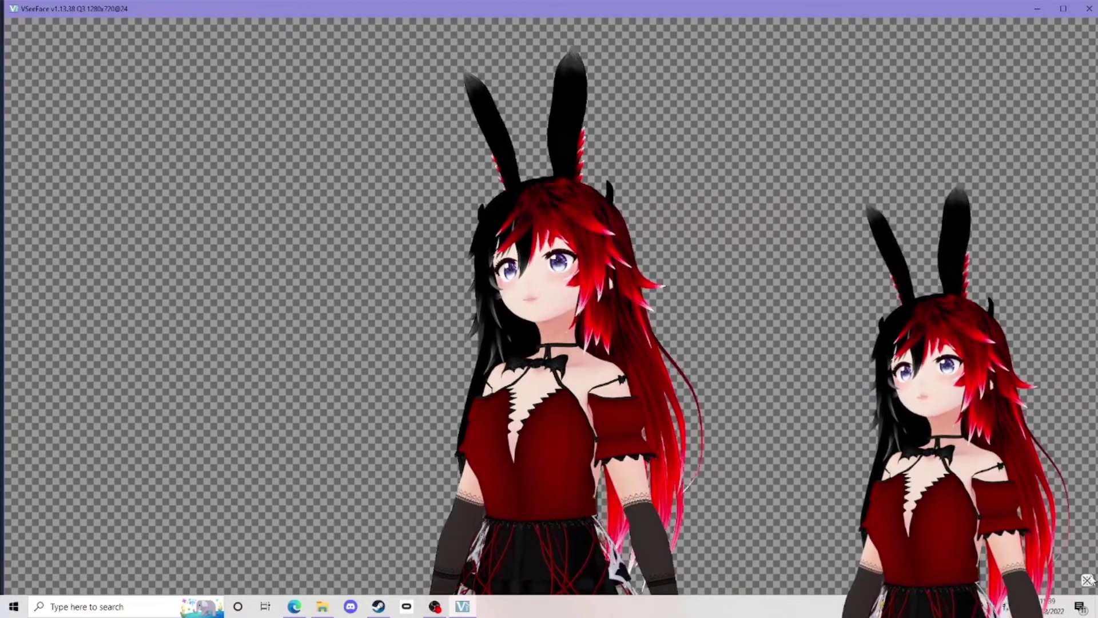
Restore the interface, check the OSC/VMC tracking options in General settings, then close it
left_click(1088, 580)
left_click(1024, 37)
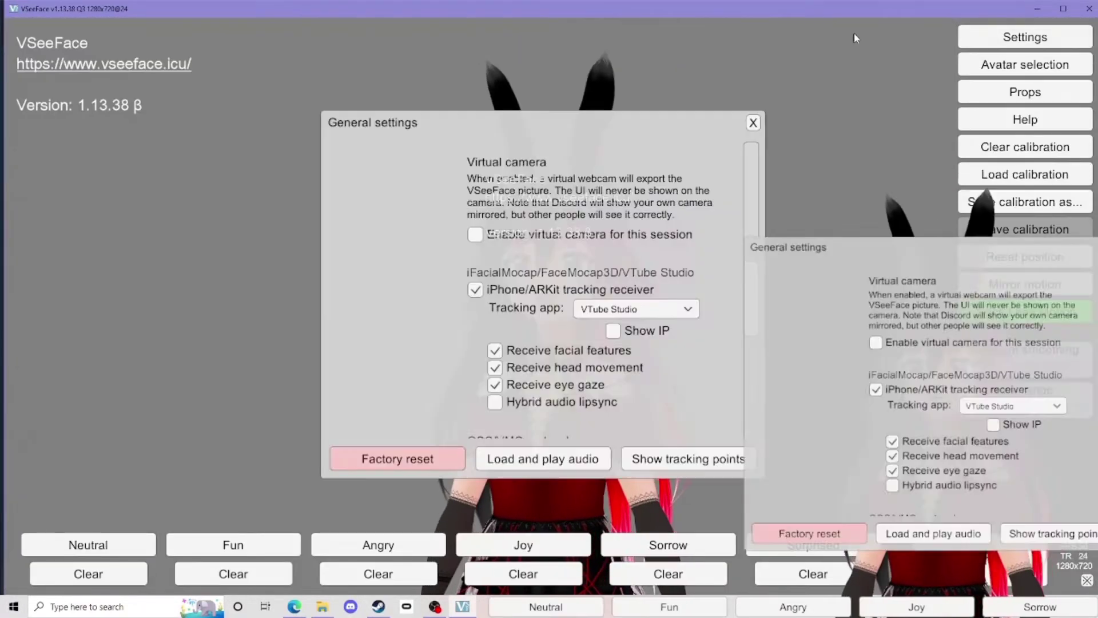
scroll(578, 320, "down", 3)
scroll(522, 230, "up", 1)
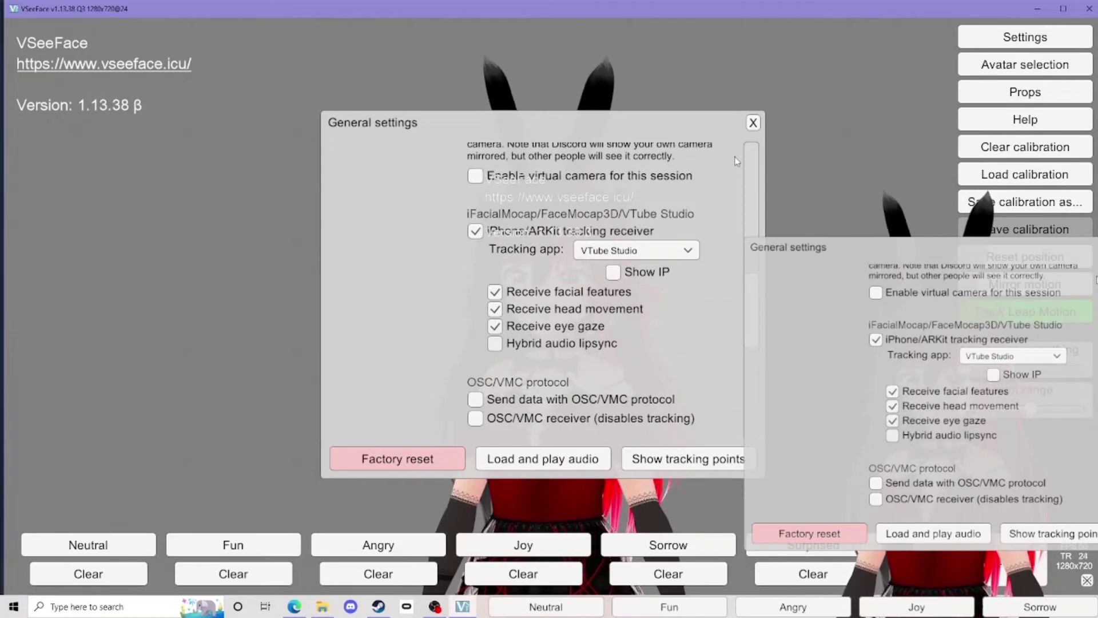
left_click(754, 123)
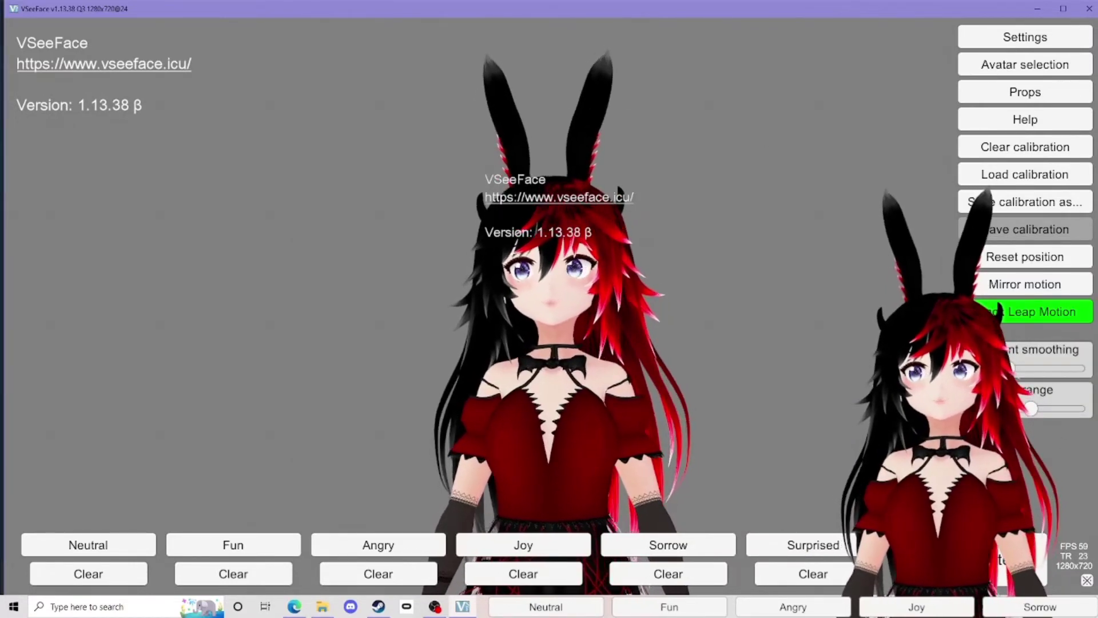
Hide the VSeeFace interface so the avatar sits on a transparent background
left_click(1086, 580)
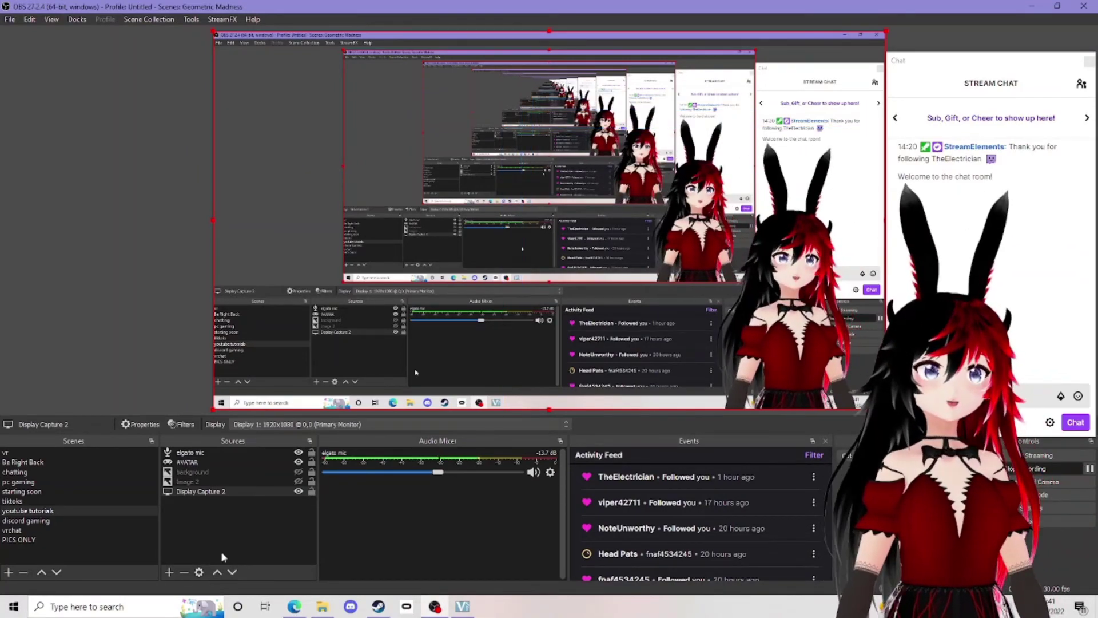
Show the AVATAR source's Window capture properties for the VSeeFace window
left_click(205, 461)
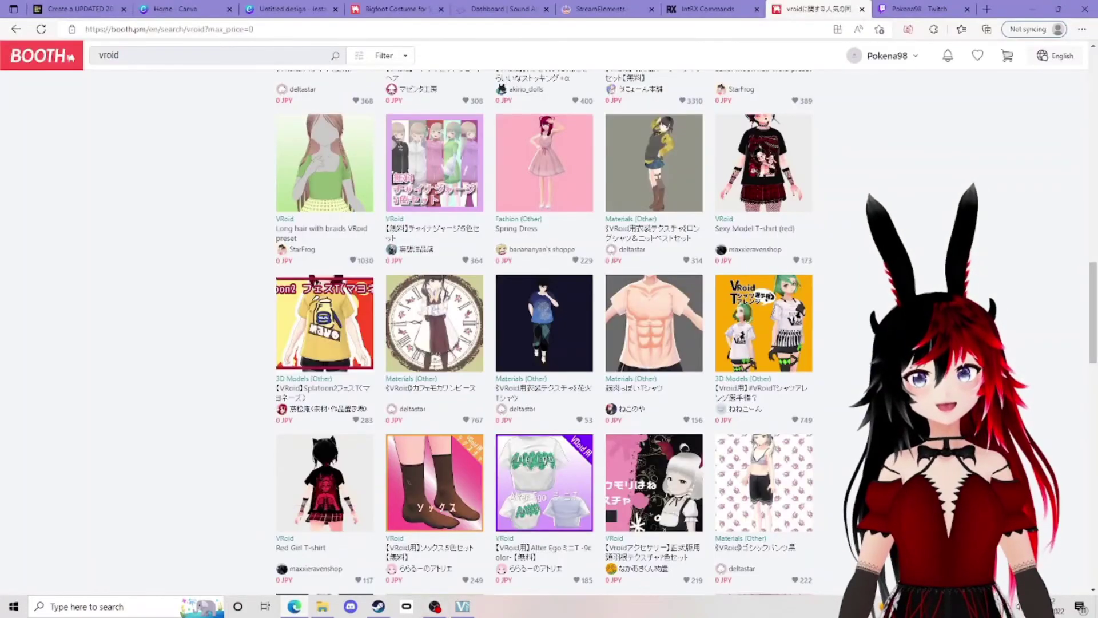
scroll(934, 282, "up", 15)
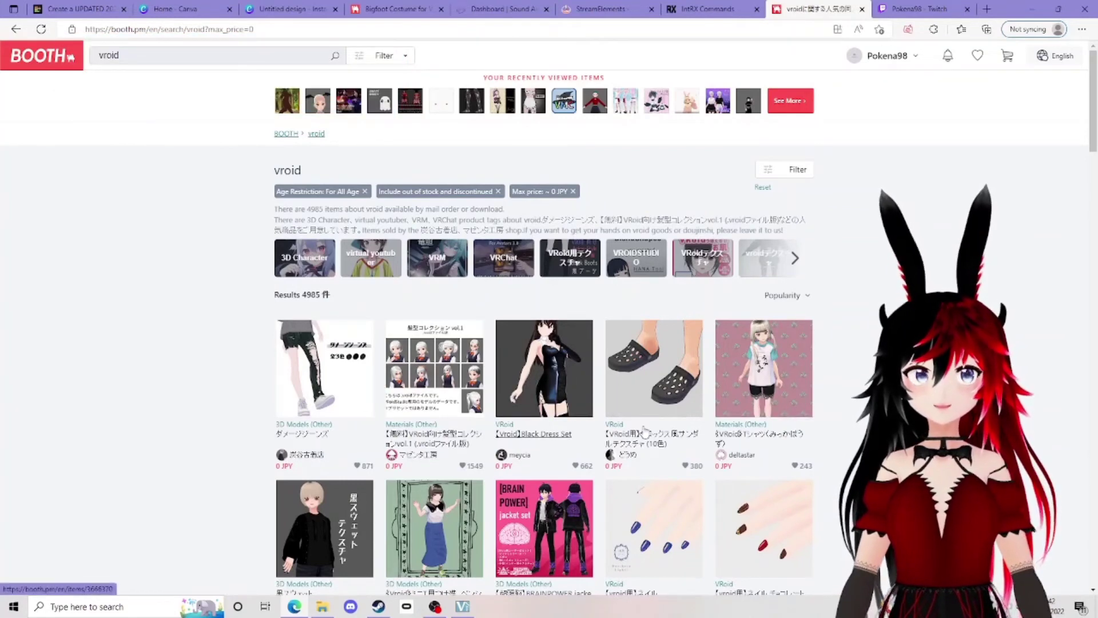
scroll(682, 365, "down", 4)
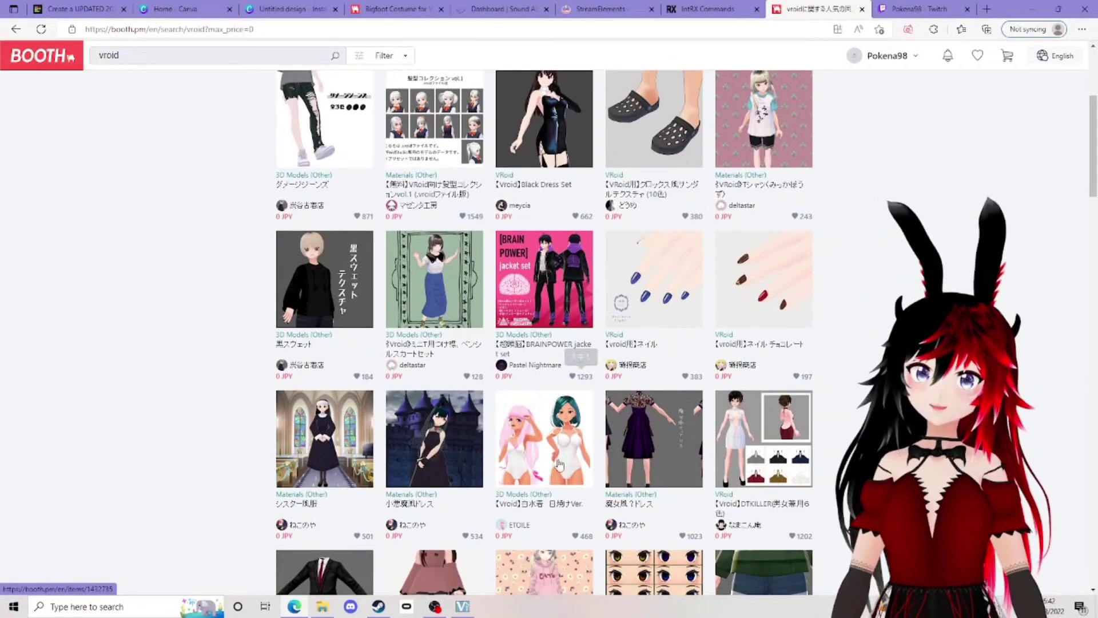
scroll(327, 369, "down", 3)
scroll(423, 420, "down", 4)
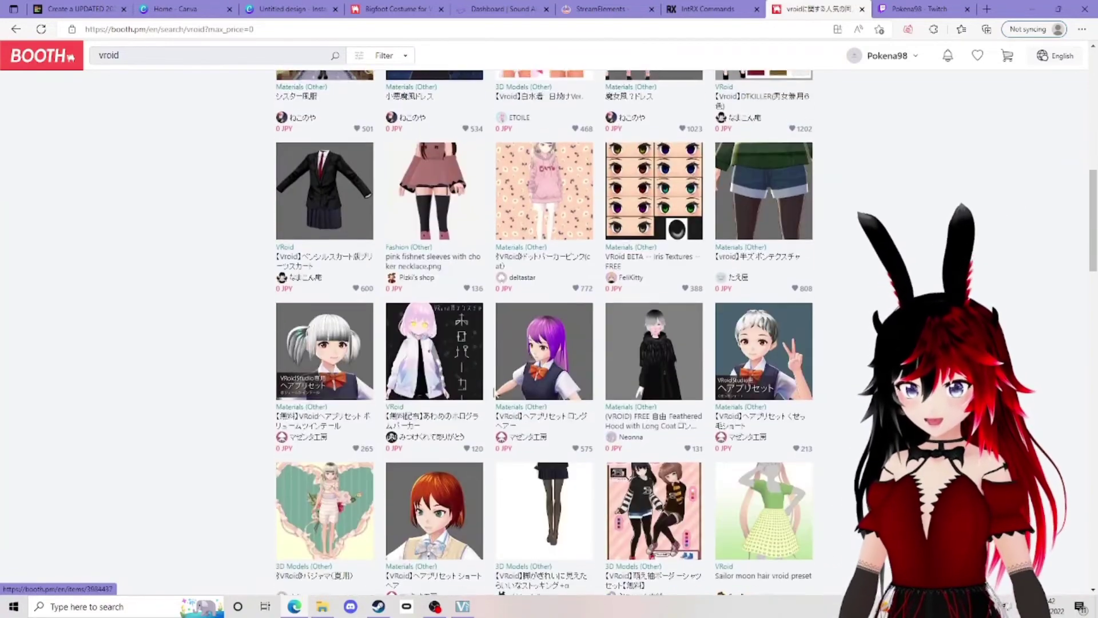
scroll(401, 286, "up", 11)
left_click(153, 54)
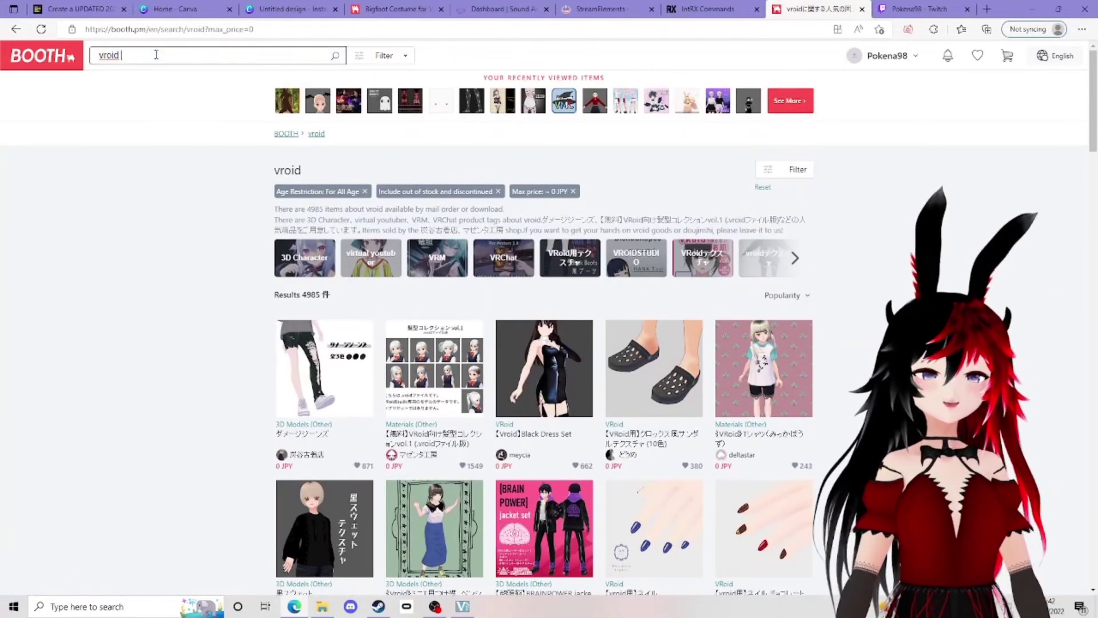
Search BOOTH for free 'vroid hair textures'
type("hair textures")
key("Return")
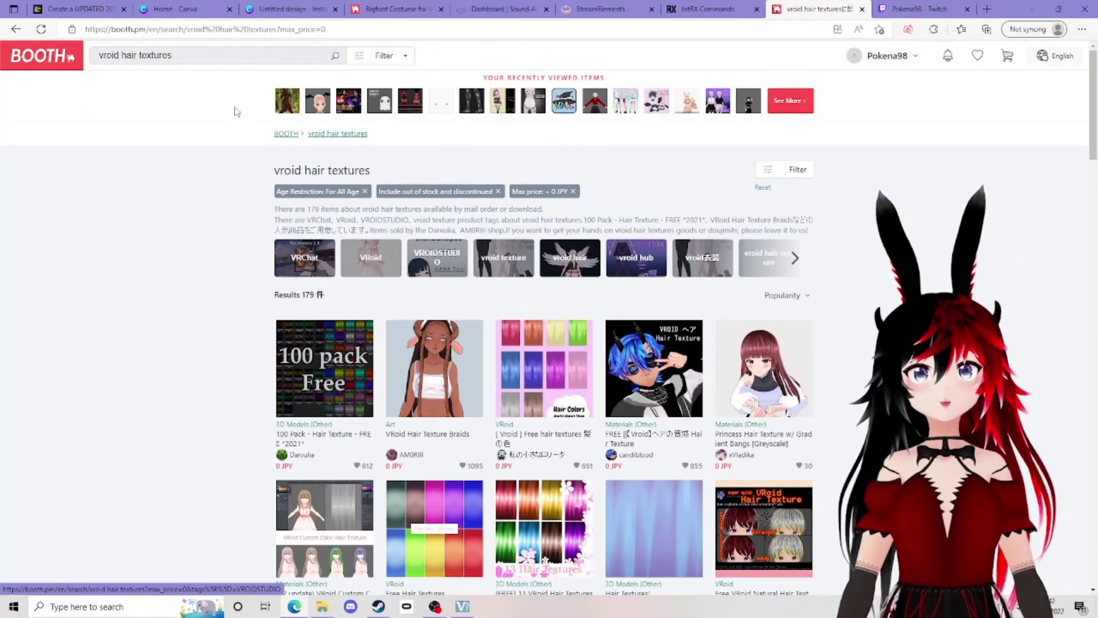
Change the search to 'vroid iris textures' and browse the 70 results
left_click(135, 55)
key("BackSpace")
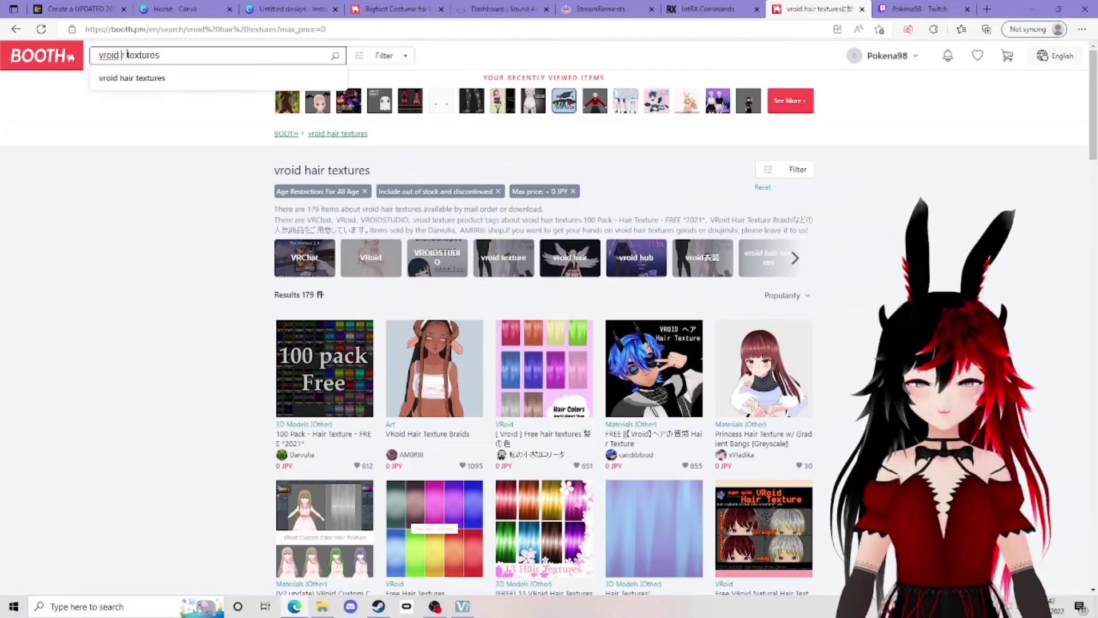
type("iris")
key("Return")
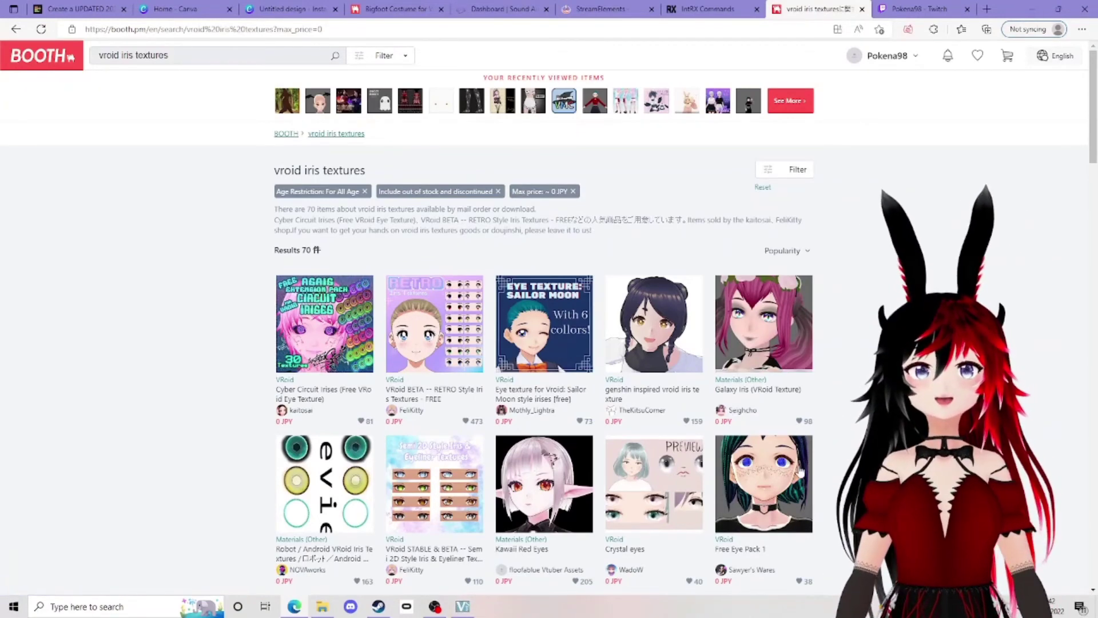
scroll(550, 488, "down", 1)
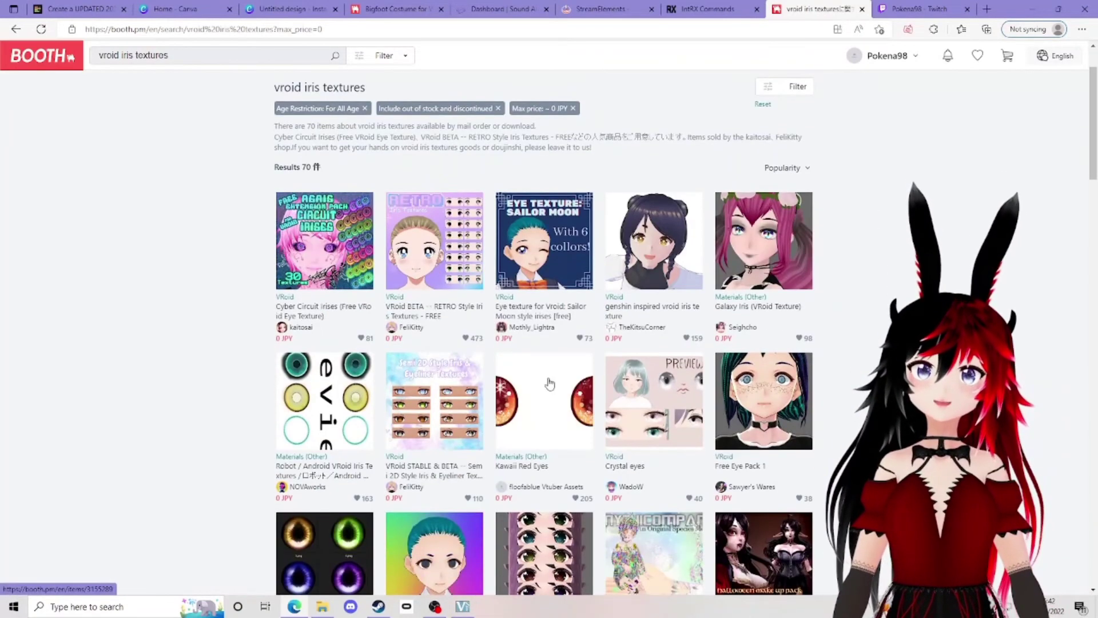
Open the free Kawaii Red Eyes iris texture product page
left_click(549, 383)
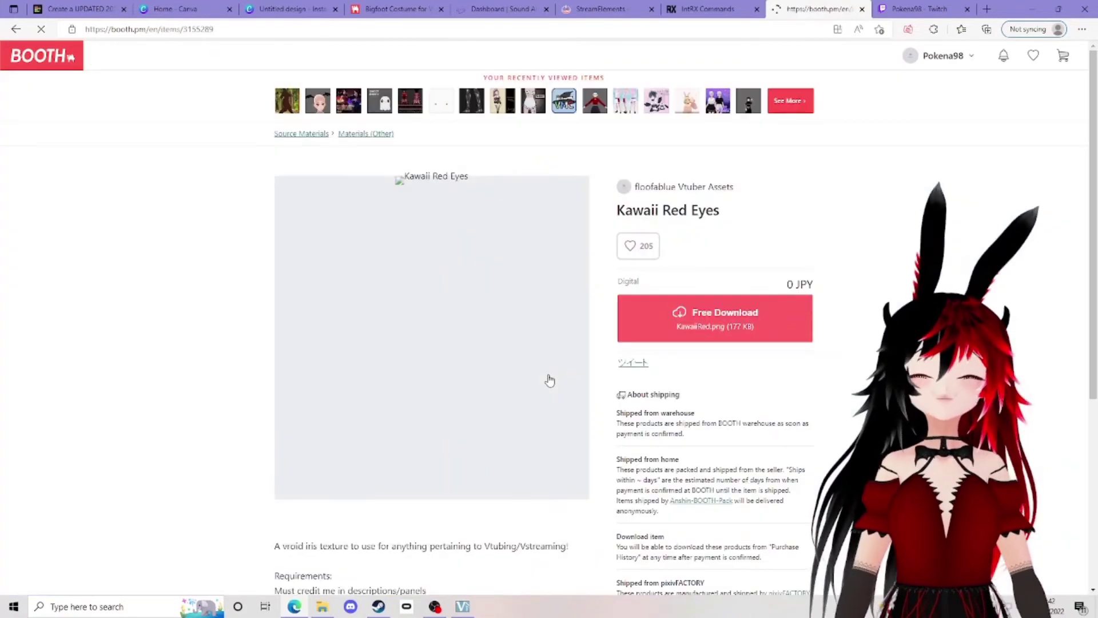